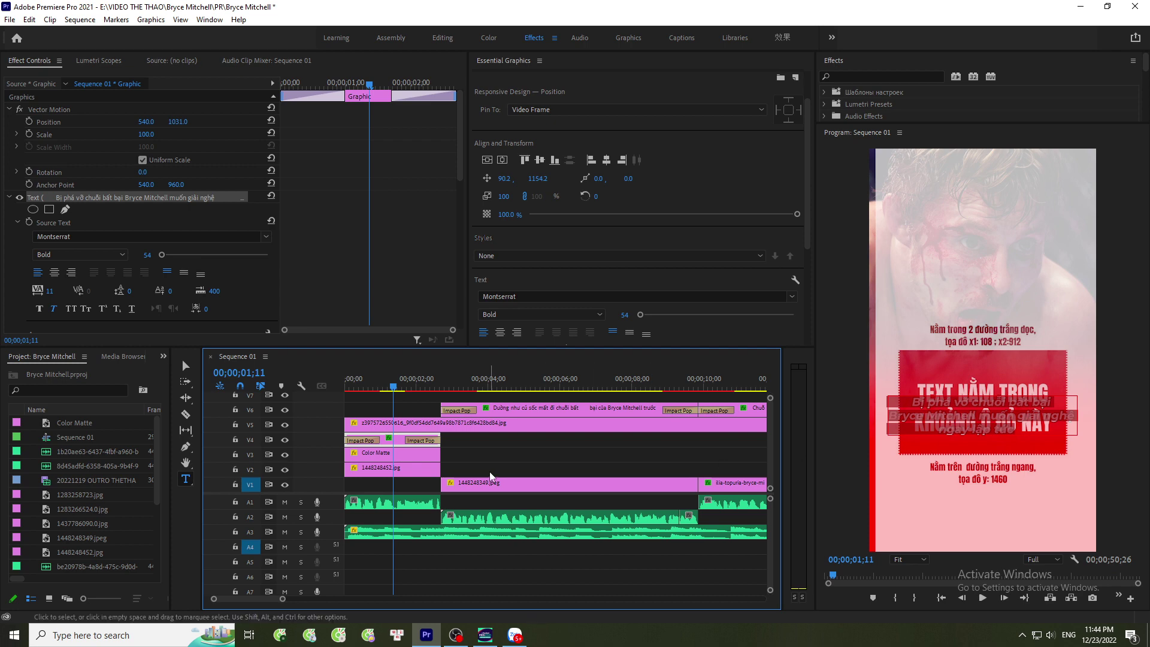
Enlarge the timeline area and open the Messi bo lo dieu hanh project from the VIDEO THE THAO folder.
left_click_drag(473, 347, 473, 288)
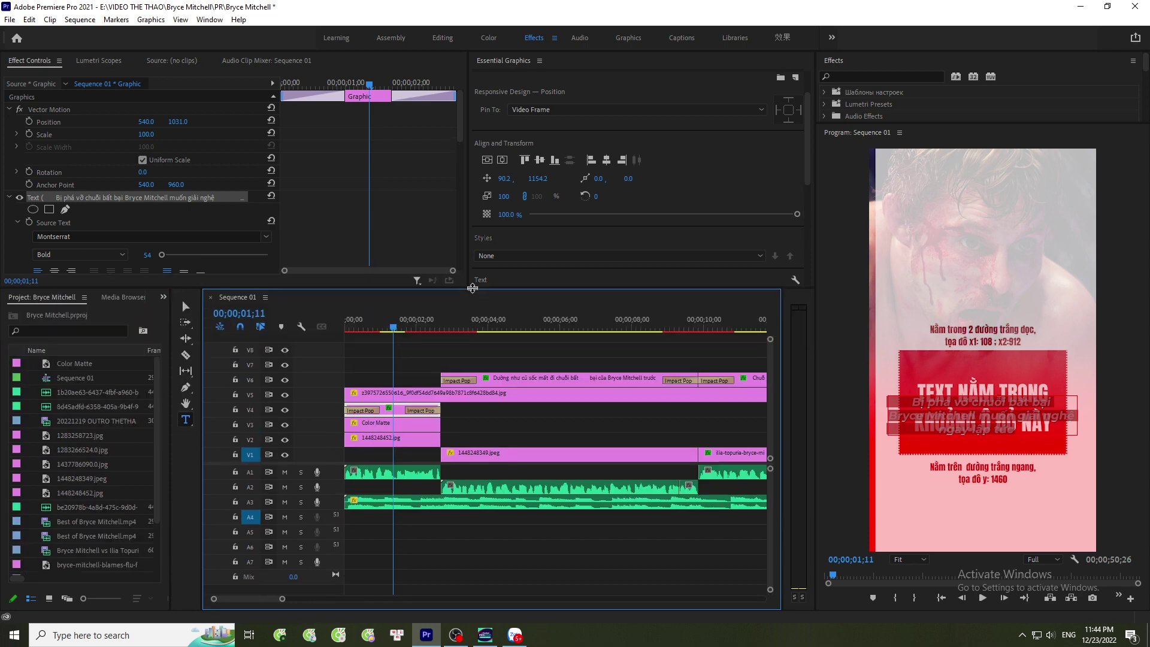
left_click(10, 19)
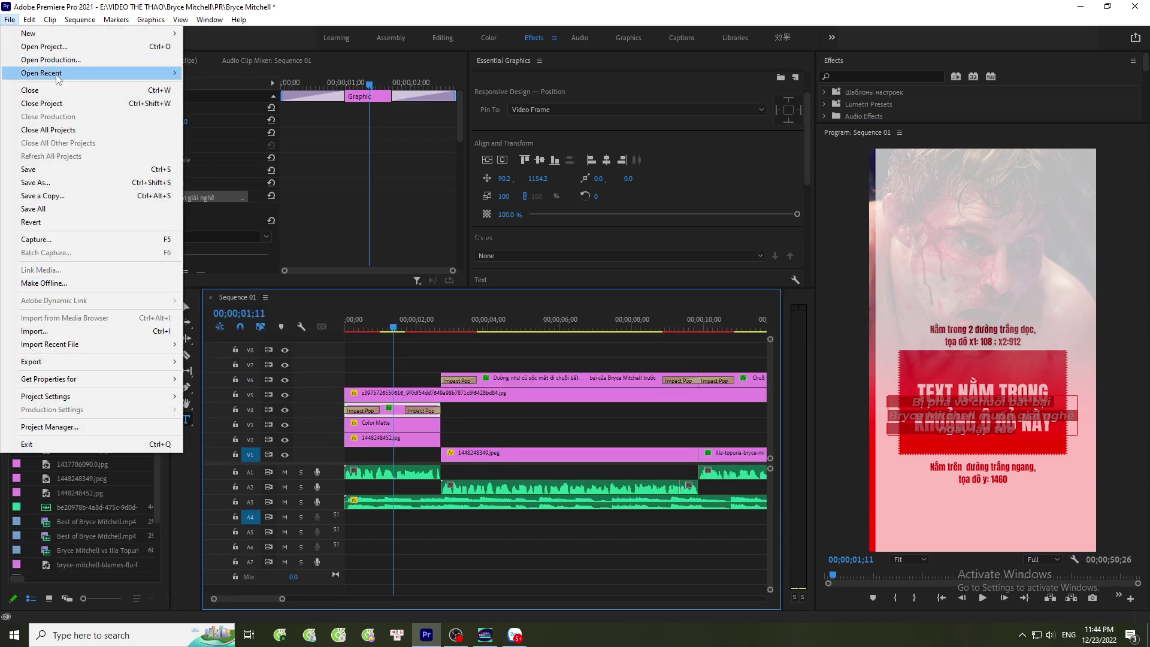
left_click(30, 44)
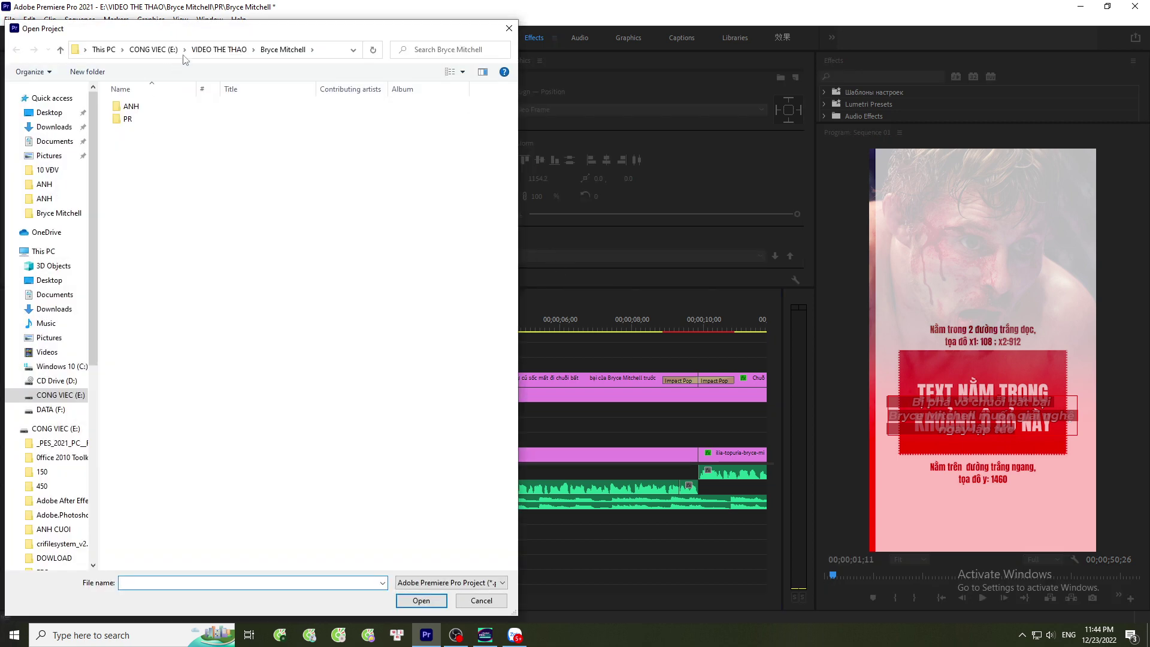
left_click(219, 50)
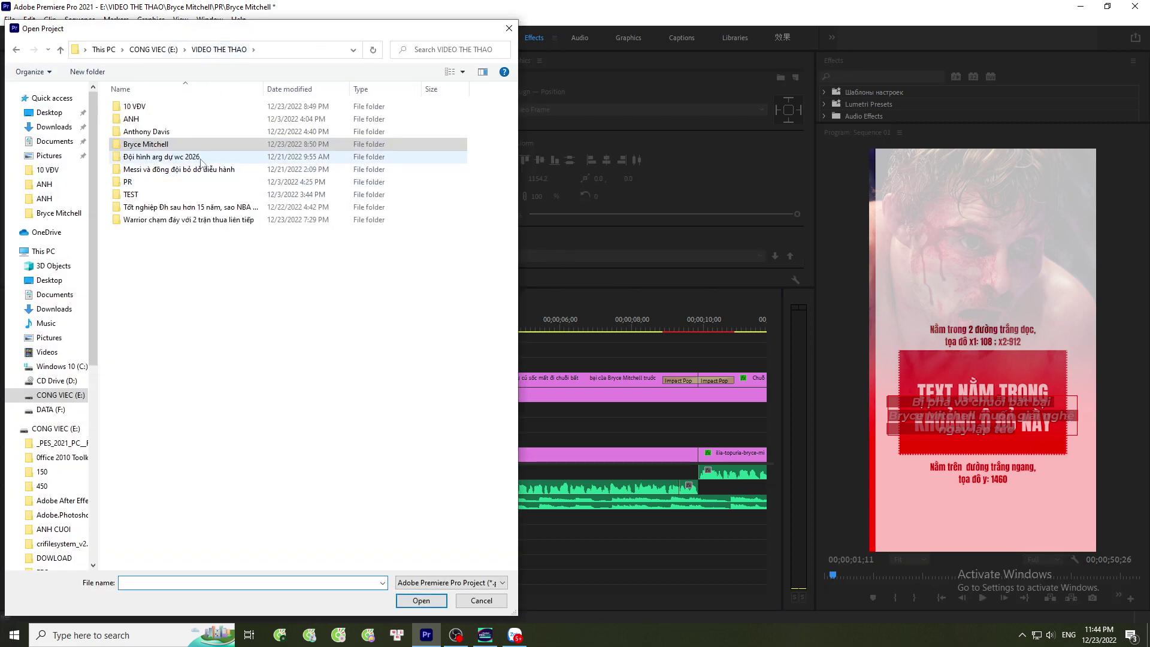
double_click(200, 169)
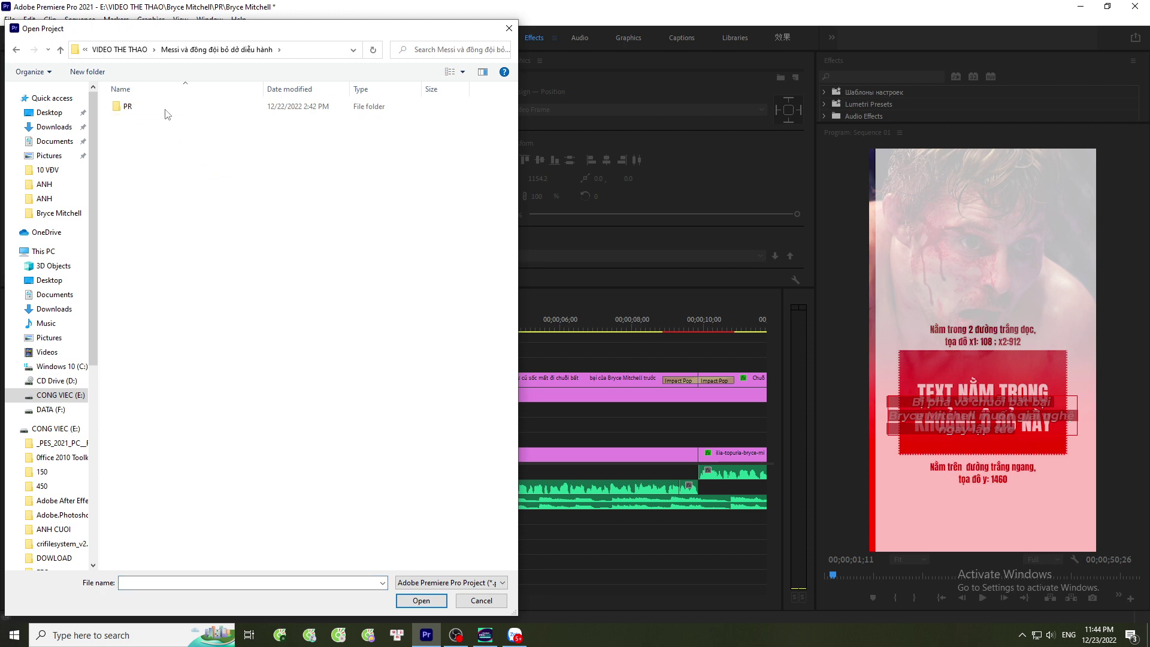
double_click(167, 108)
double_click(135, 158)
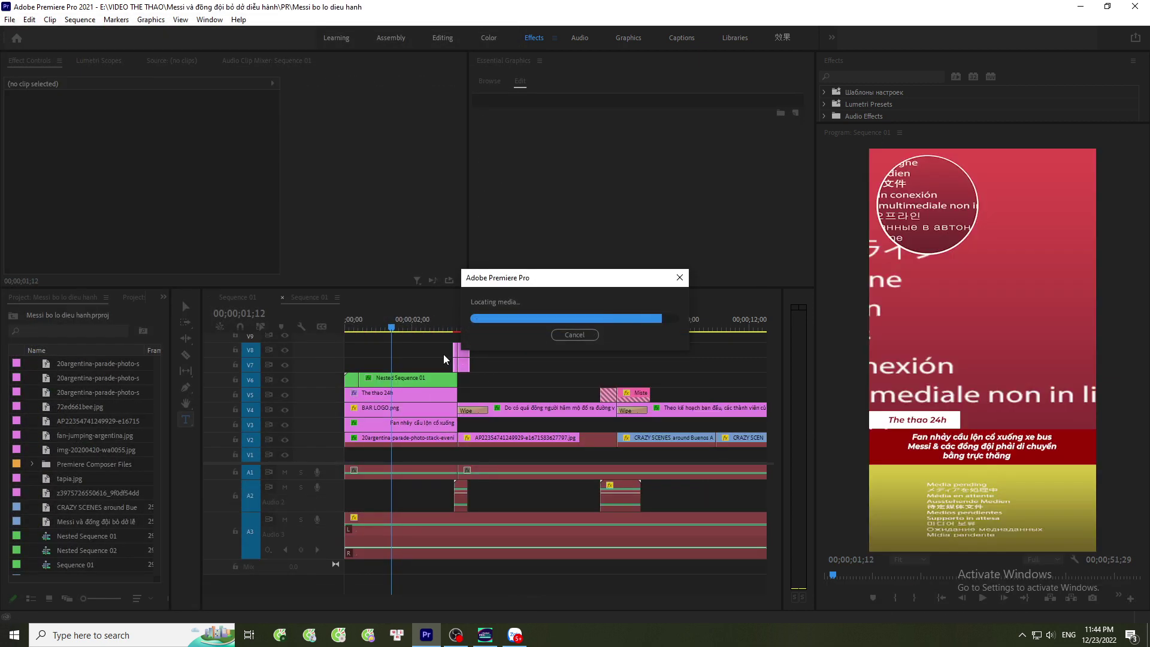
Copy the opening The thao 24h, BAR LOGO.png, headline and parade photo clips from the Messi sequence.
left_click(413, 327)
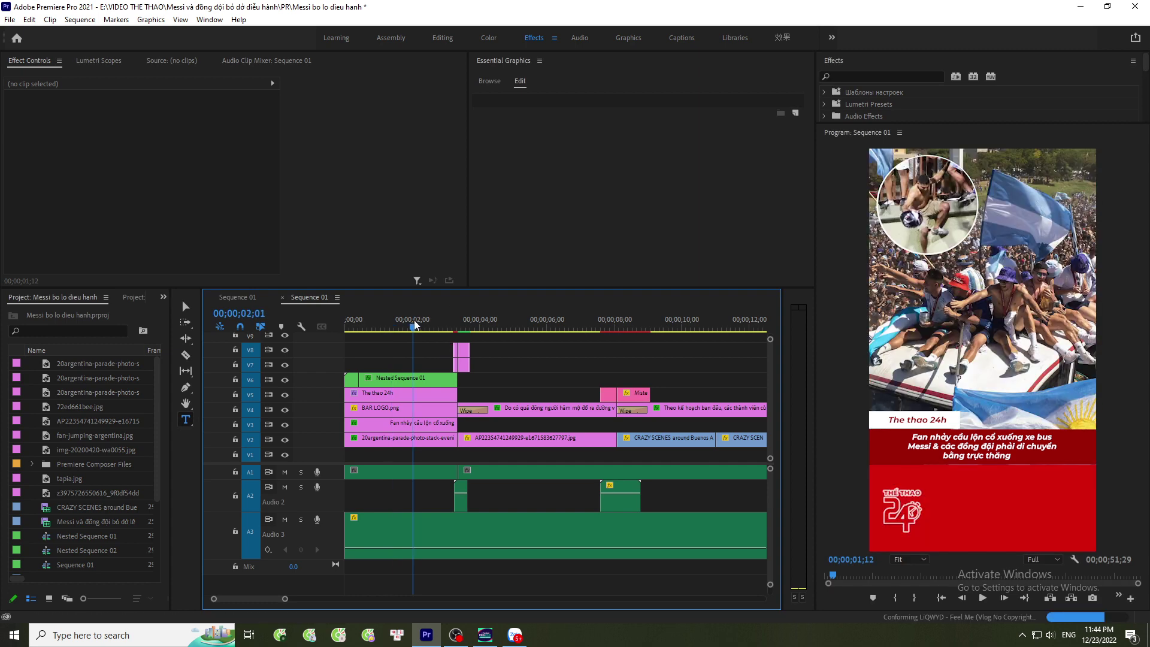
key("equal")
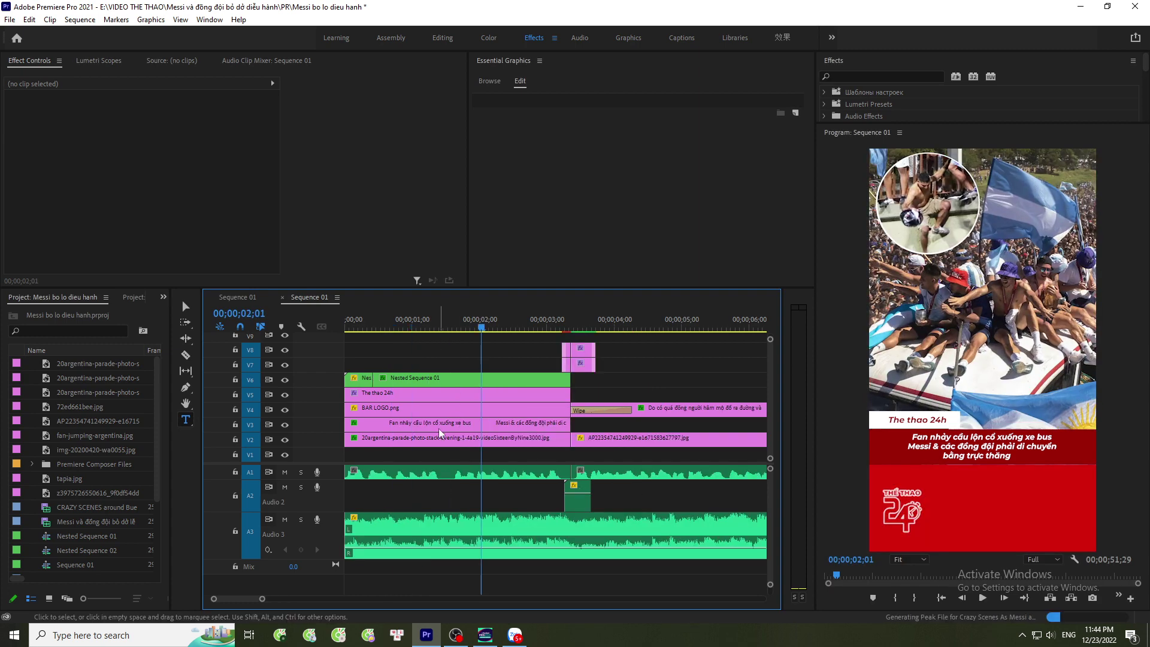
left_click(422, 394)
left_click(427, 423)
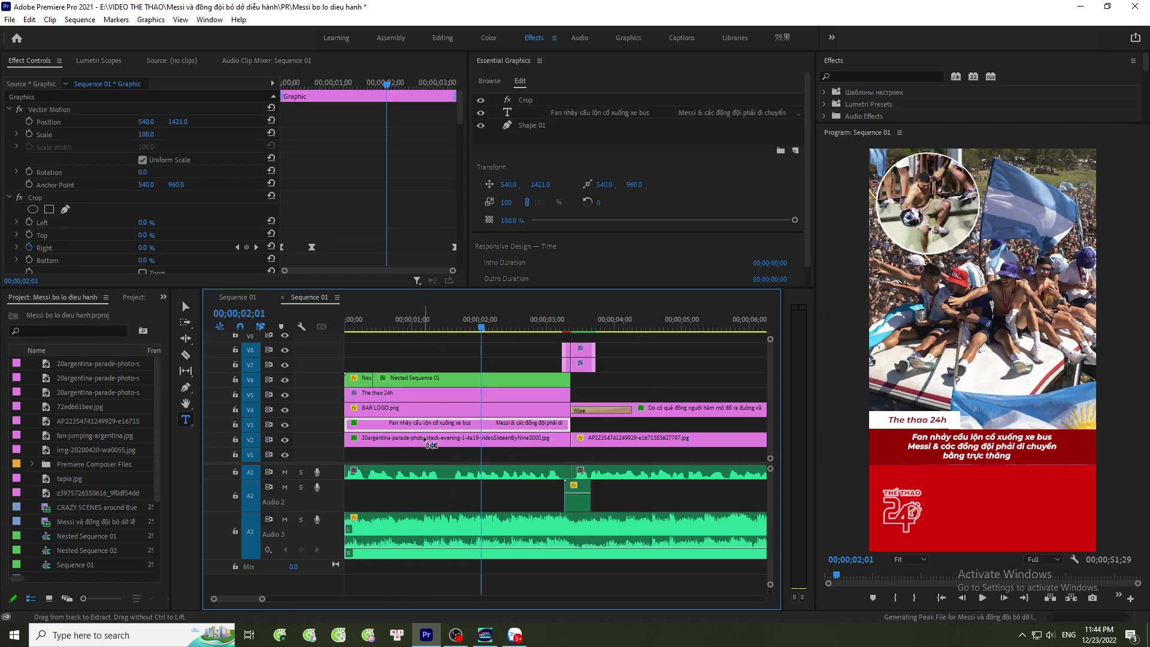
left_click(422, 396)
left_click(422, 411, "ctrl")
left_click(424, 423, "ctrl")
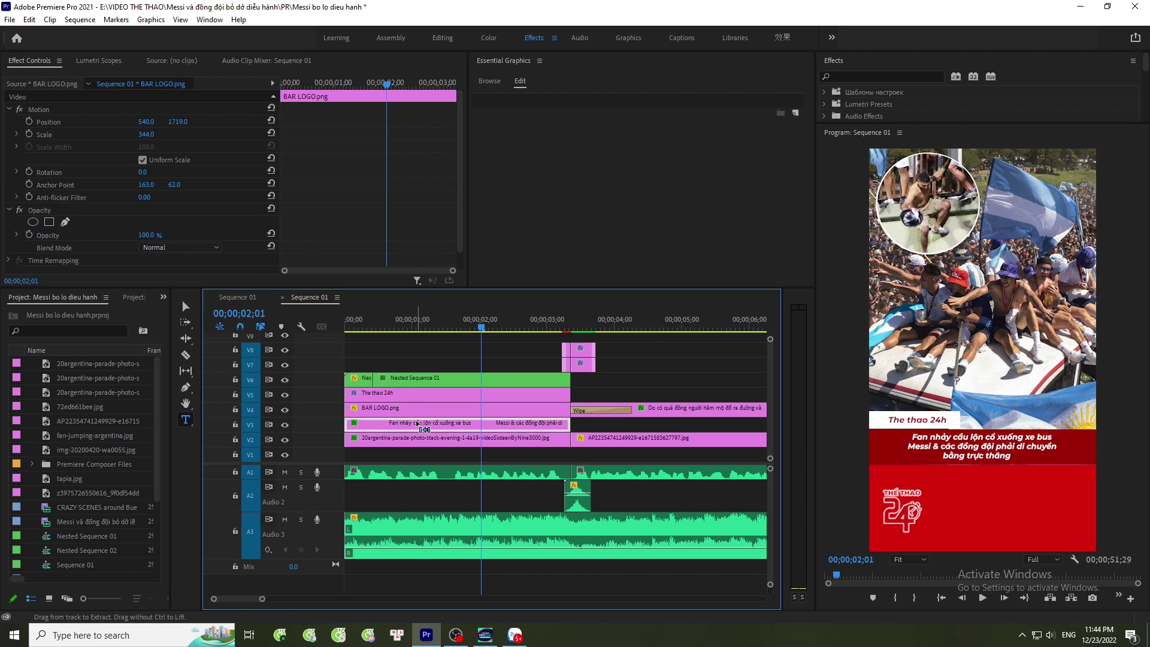
left_click(418, 394, "shift")
left_click(416, 409, "shift")
left_click(416, 439, "shift")
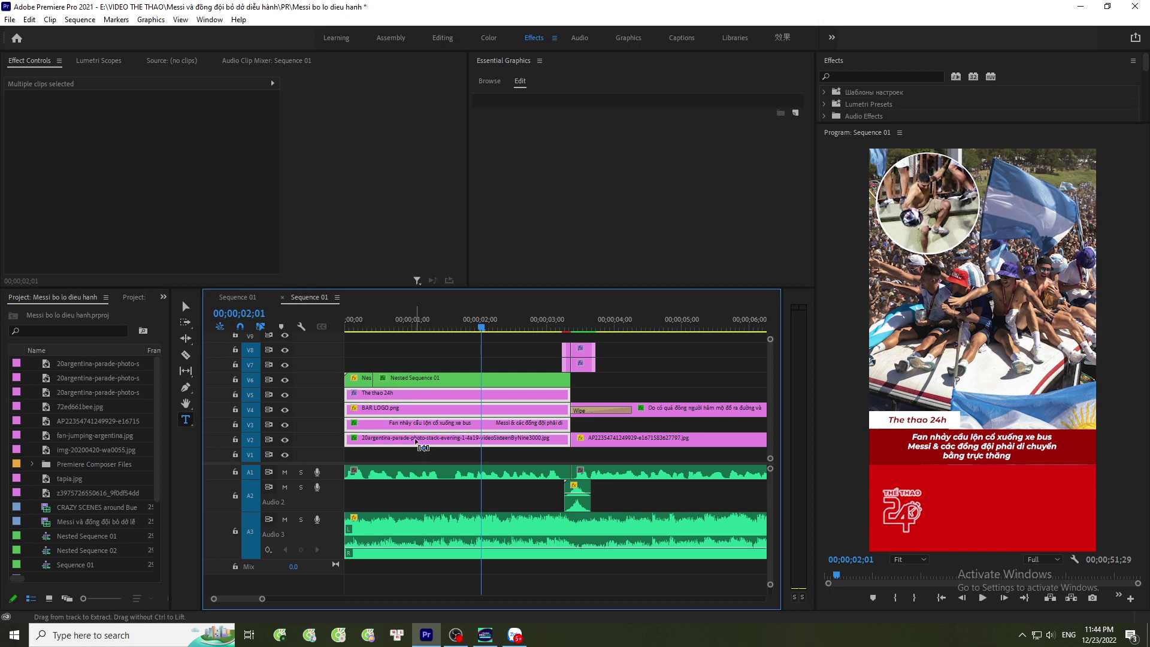
Shift all clips in the Bryce Mitchell sequence about 7 seconds later and paste the copied clips at its start.
left_click(237, 297)
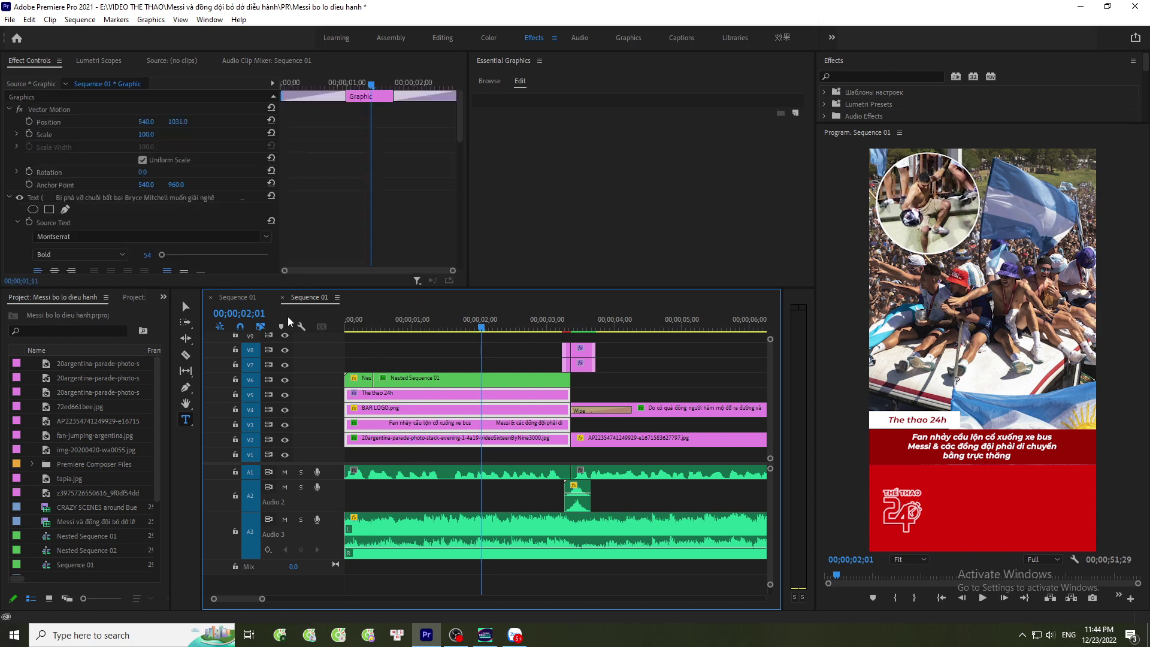
left_click_drag(431, 393, 690, 398)
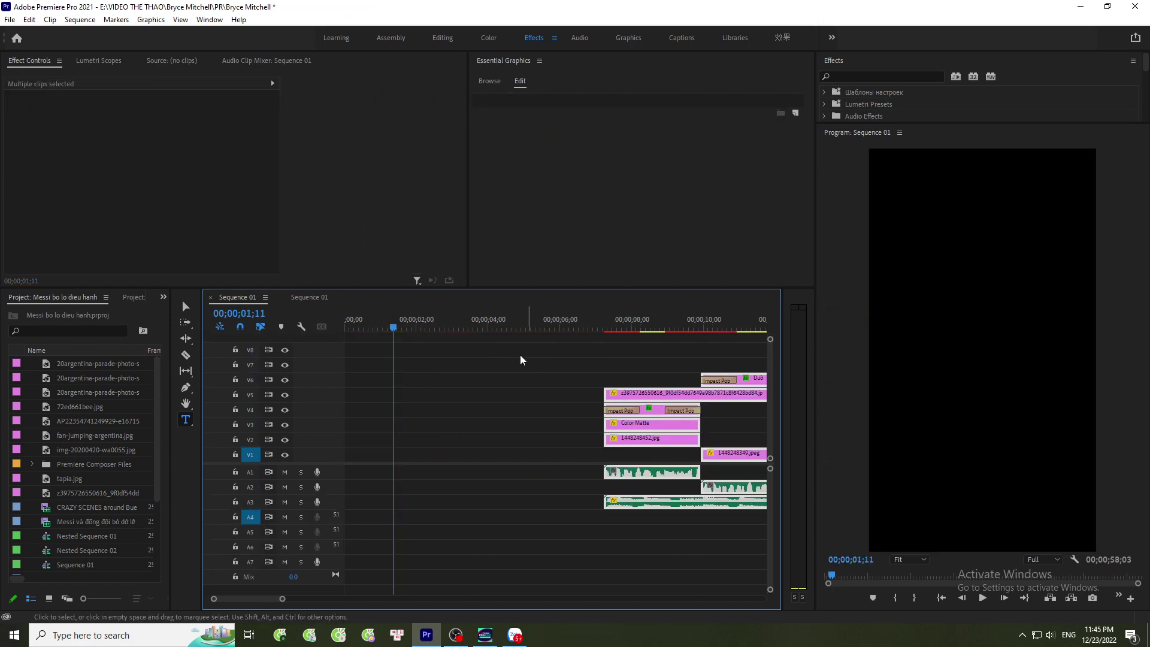
left_click_drag(365, 328, 342, 334)
key("ctrl+v")
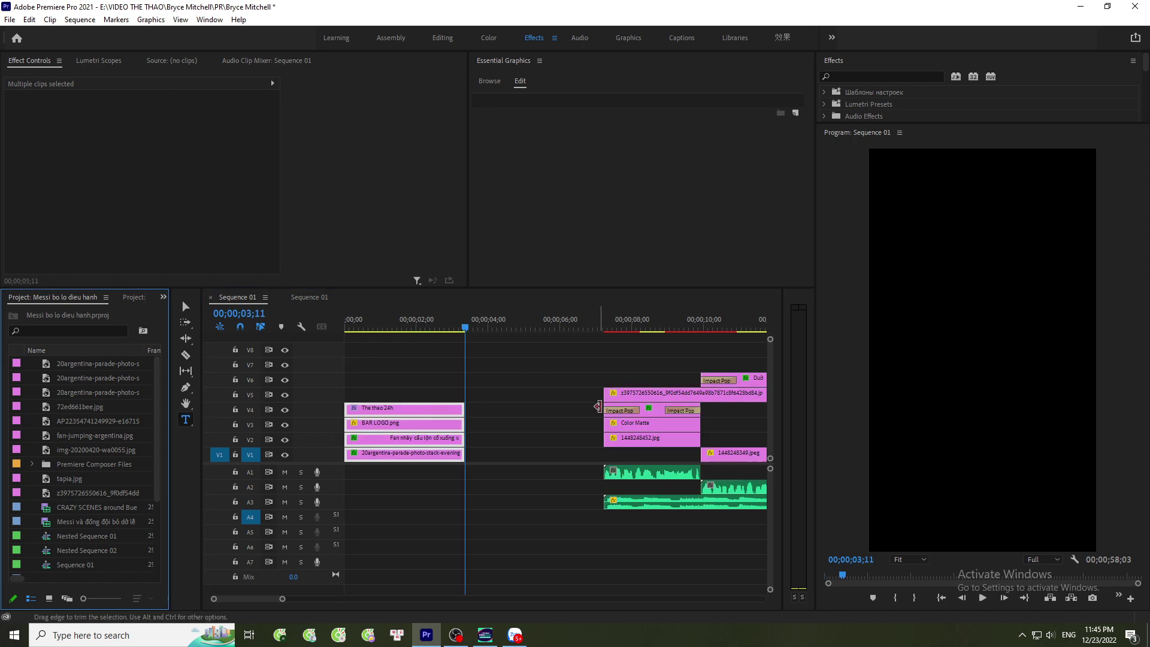
Try to carry the Bryce Mitchell title text over into the pasted headline clip.
left_click(572, 413)
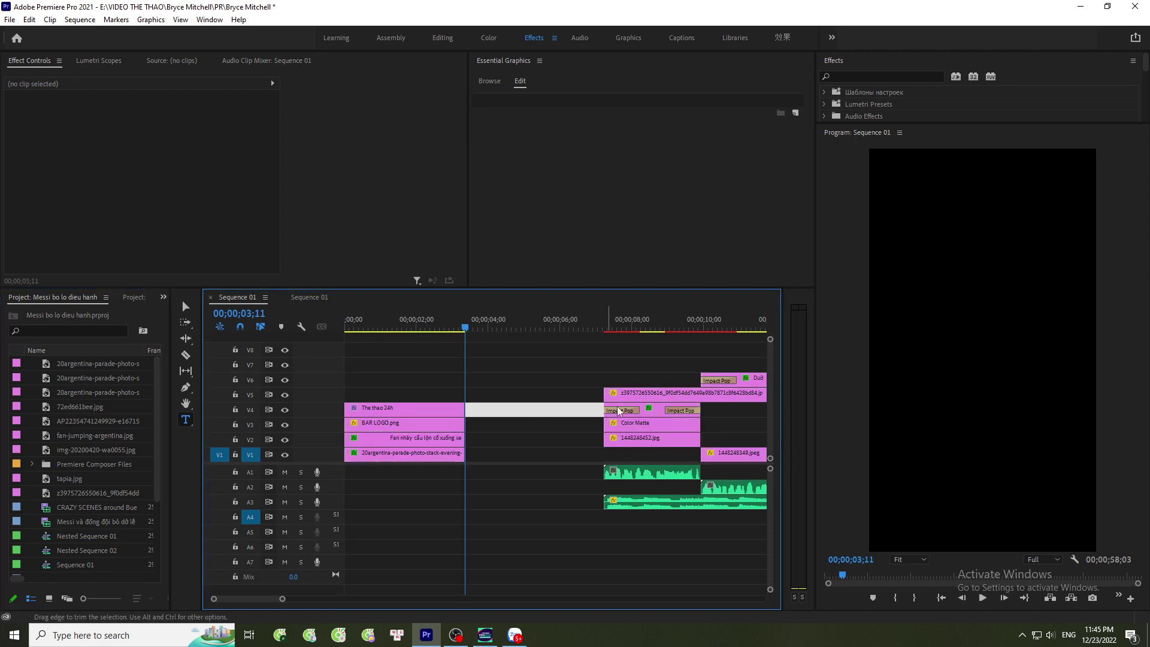
left_click(657, 412)
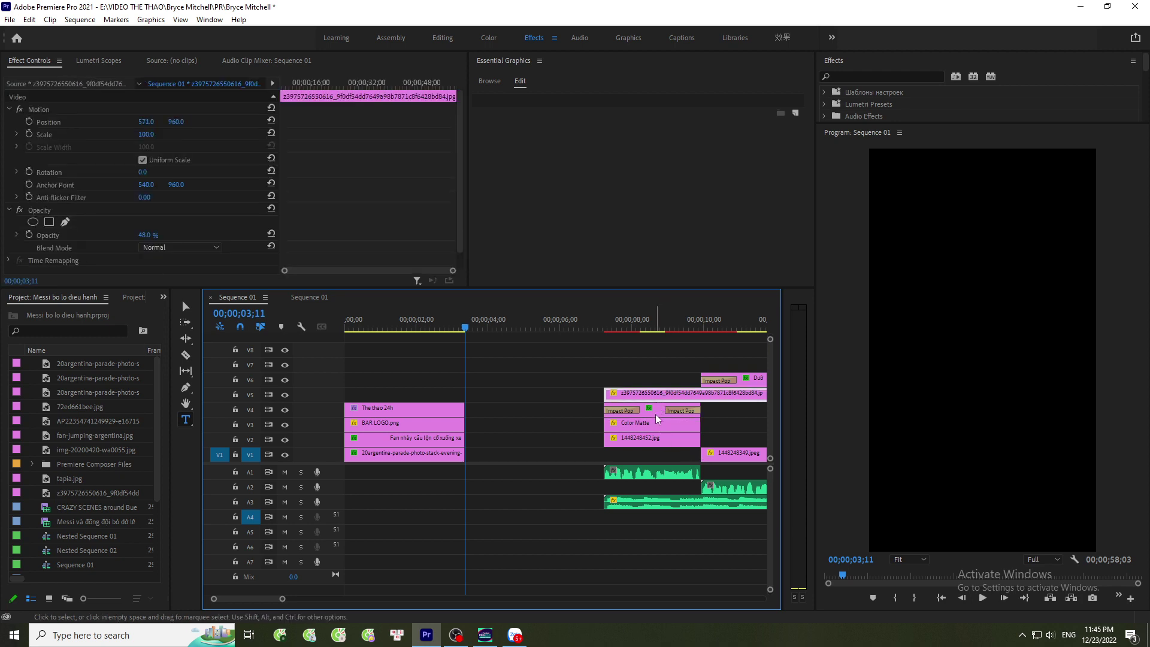
left_click(654, 327)
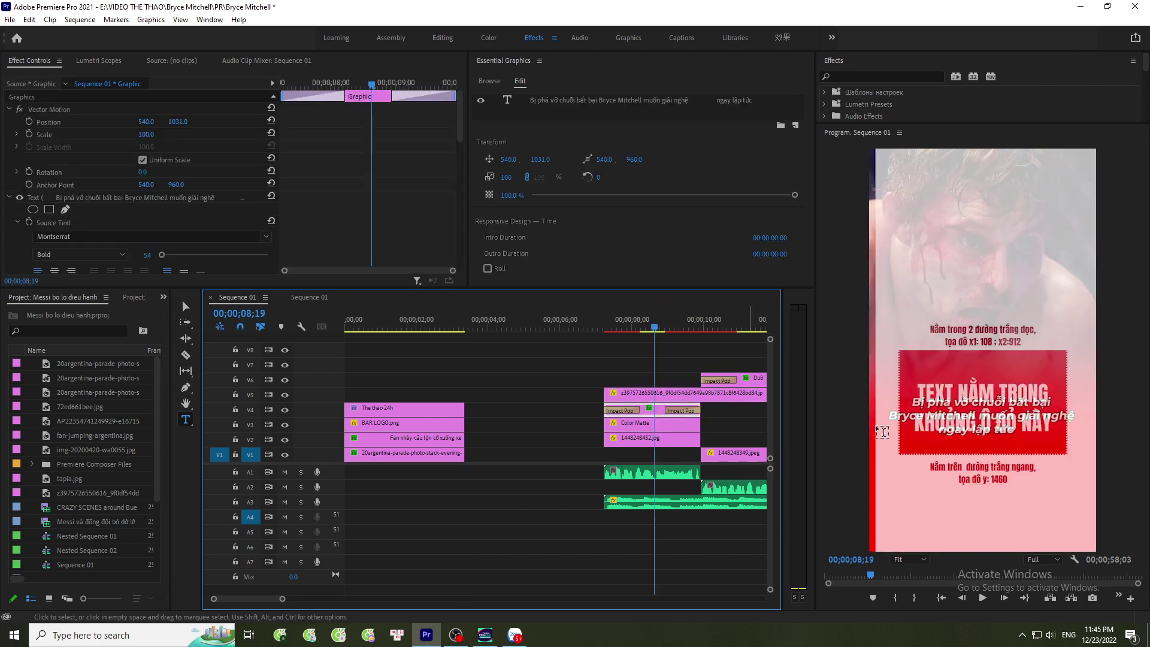
left_click(977, 408)
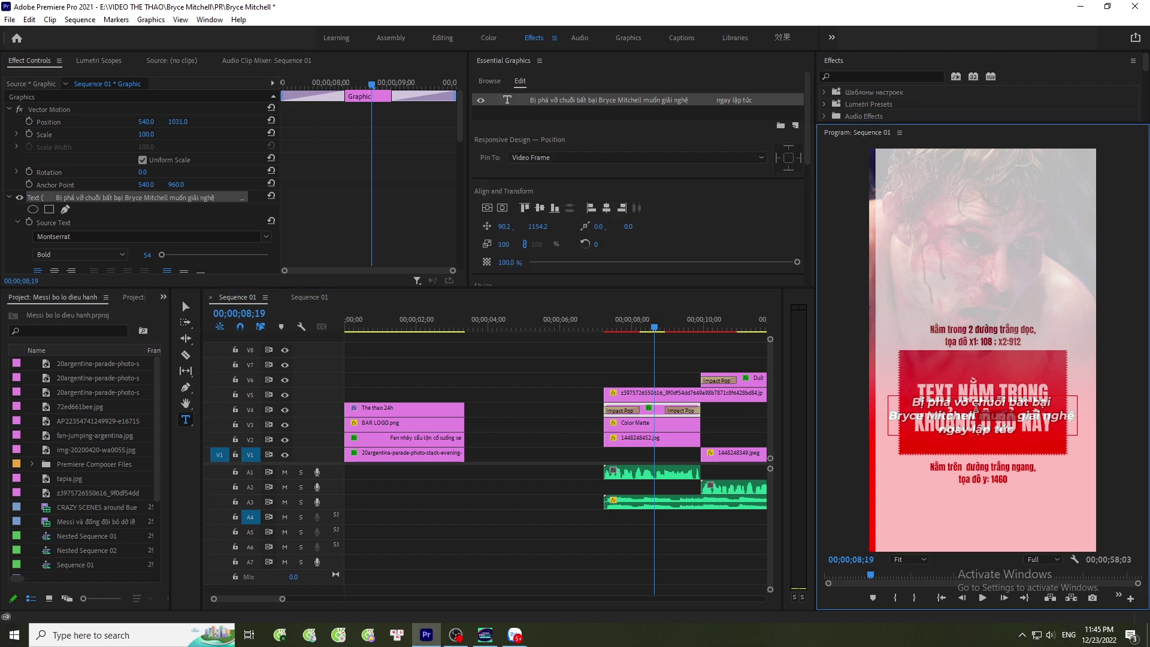
left_click(387, 327)
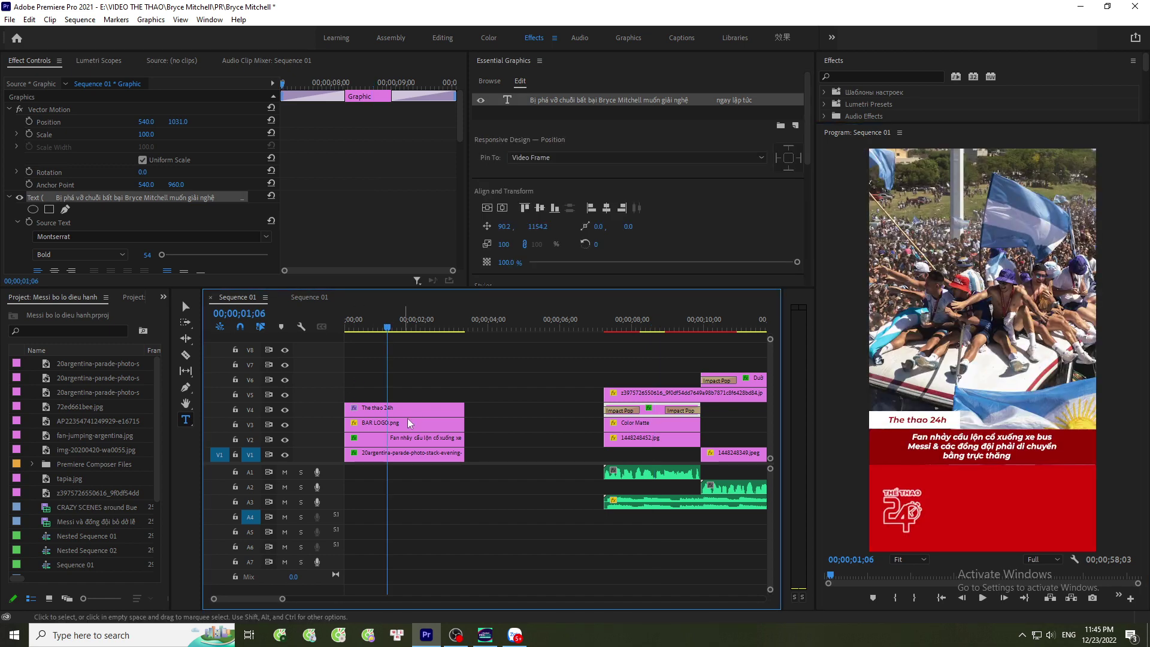
left_click(422, 441)
left_click(949, 446)
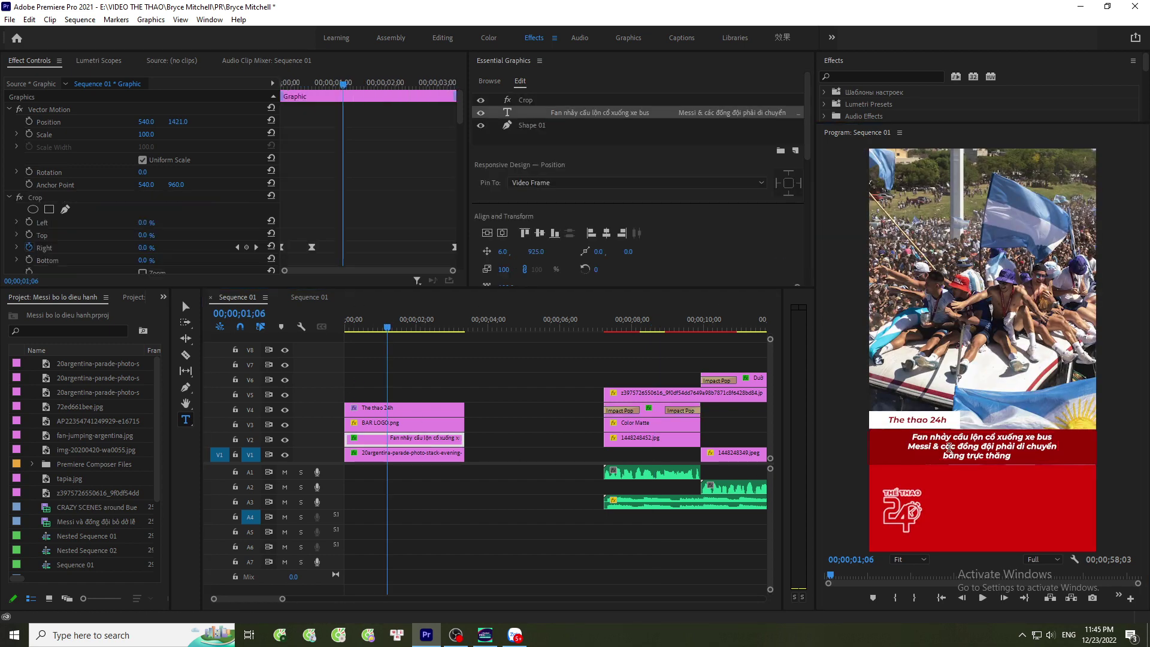
key("ctrl+a")
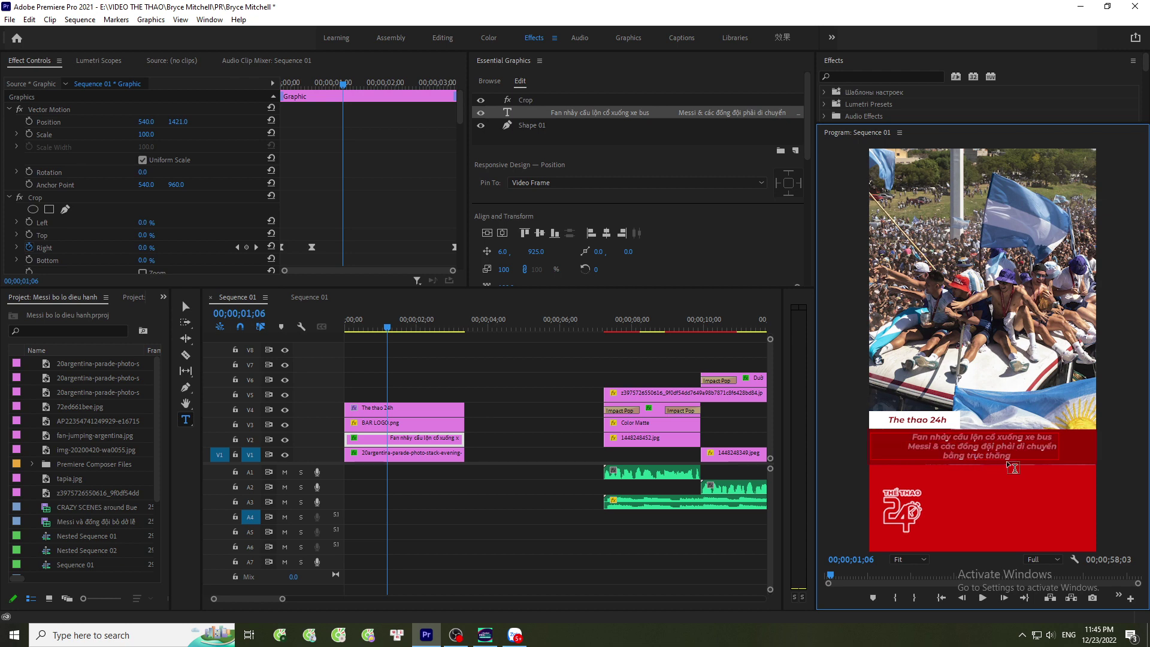
Replace the pasted headline with the original title text "Bị phá vỡ chuỗi bất bại Bryce Mitchell muốn giải nghệ ngay lập tức".
left_click(645, 328)
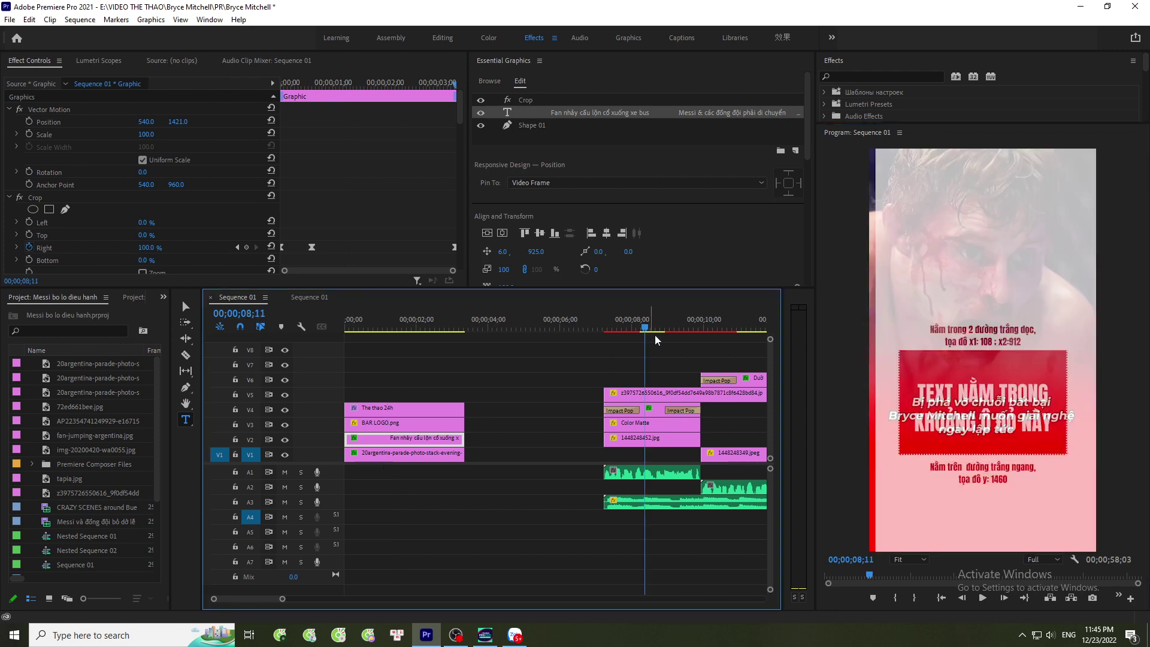
left_click(921, 417)
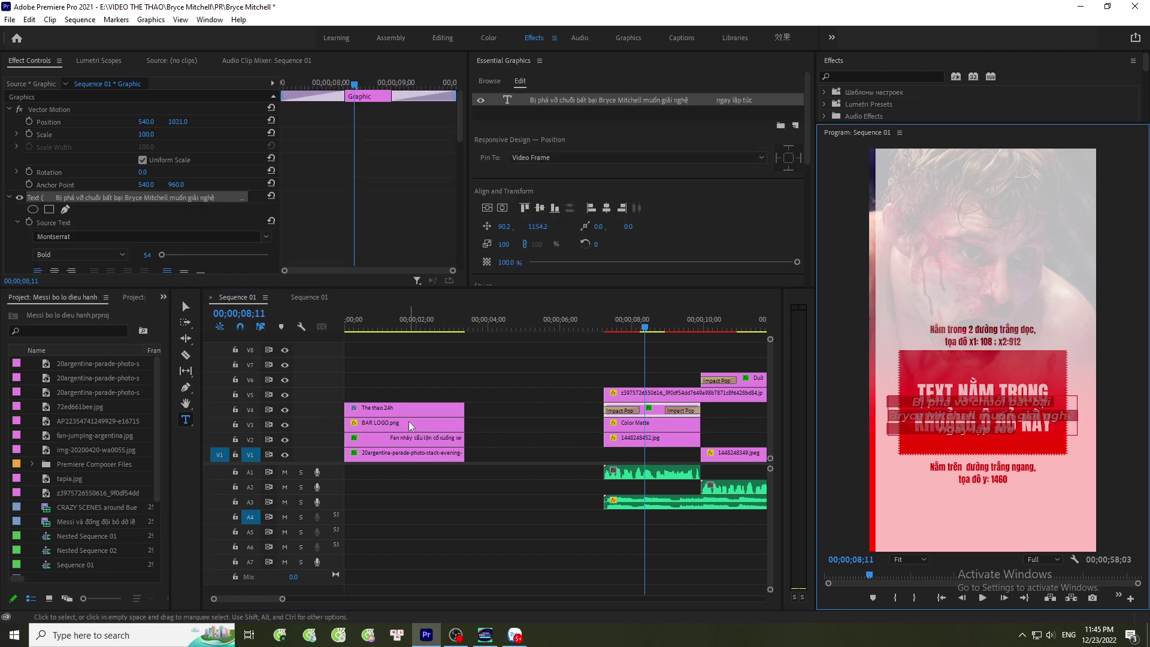
left_click(416, 436)
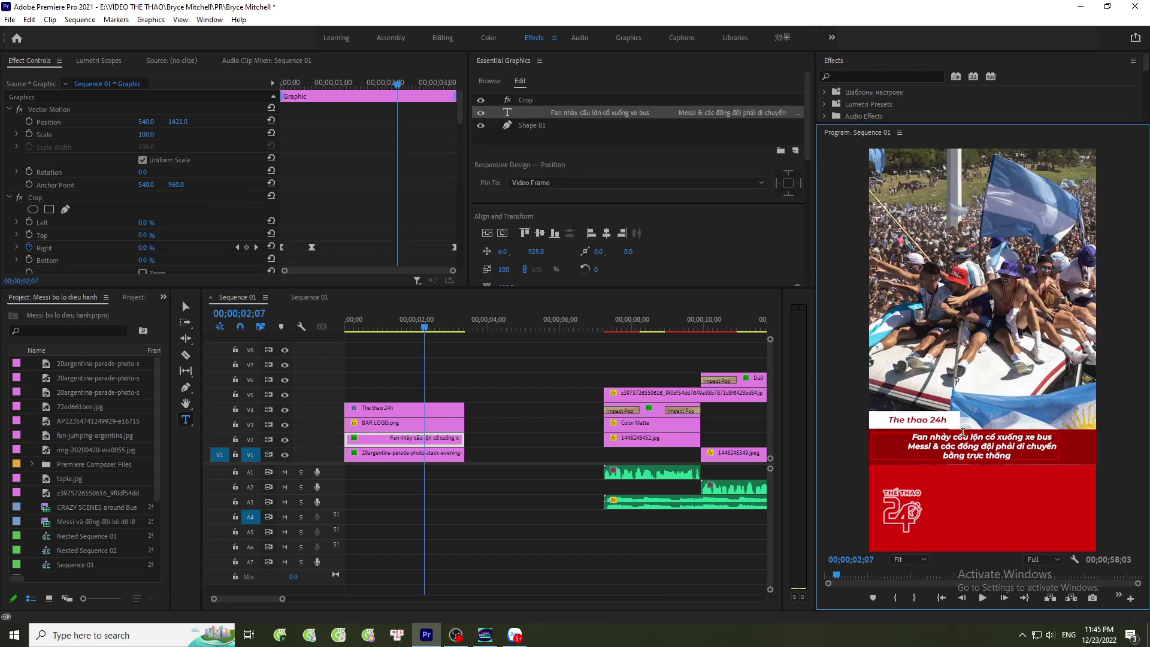
key("ctrl+a")
type("Bị phá vỡ chuỗi bất bại Bryce Mitchell muốn giải nghệ ngay lập tức")
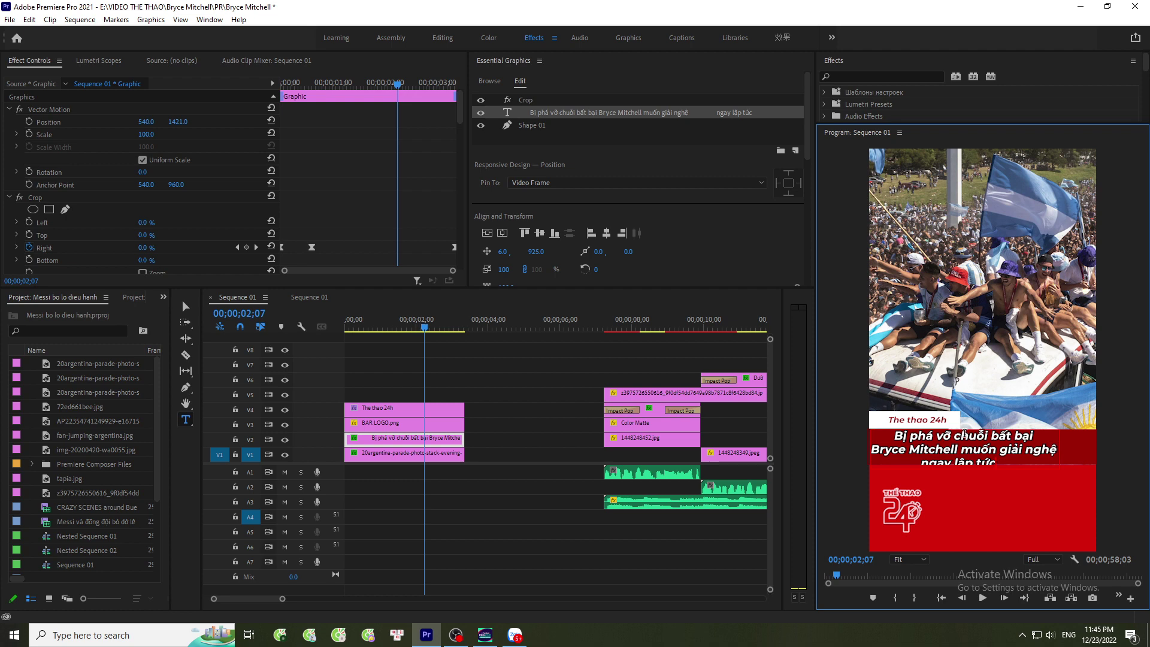
Reduce the new headline's font size to 33 and centre the text horizontally in the frame.
key("ctrl+a")
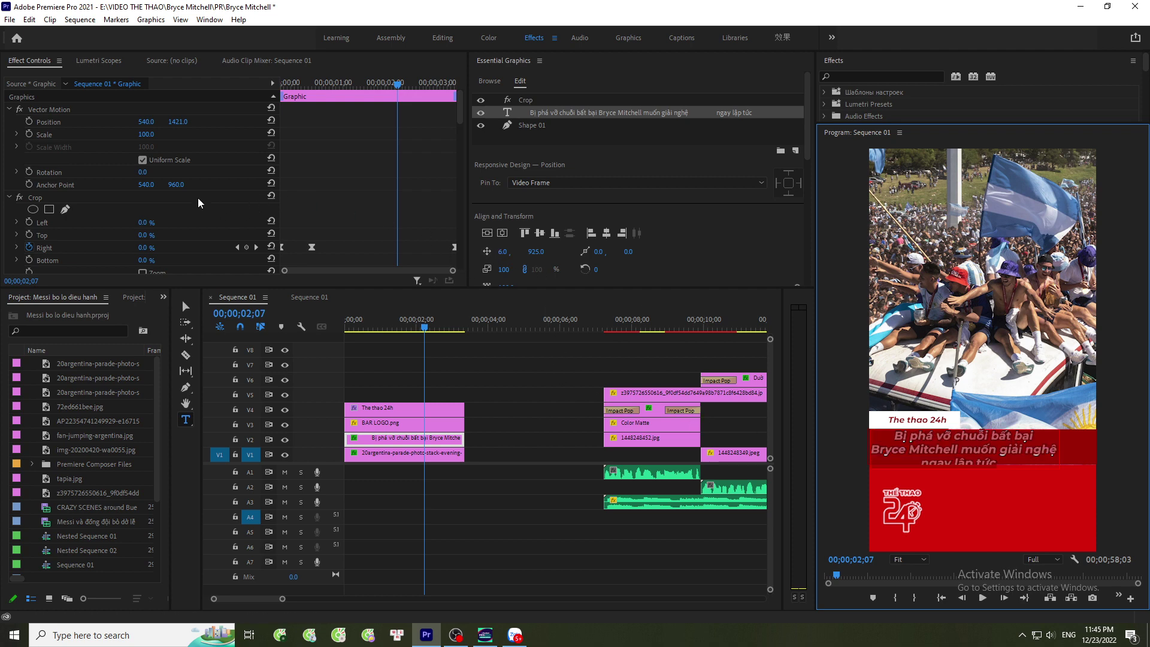
scroll(209, 167, "down", 5)
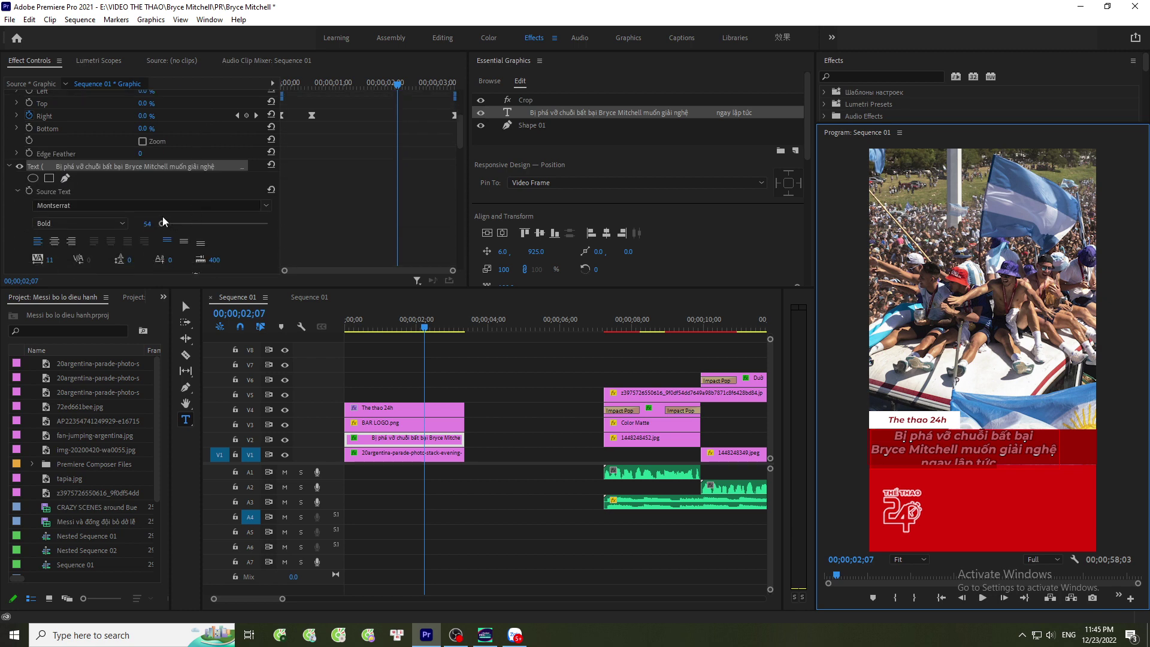
left_click(163, 217)
mouse_move(147, 224)
left_mouse_down()
mouse_move(136, 224)
mouse_move(160, 224)
left_mouse_up()
scroll(263, 246, "down", 1)
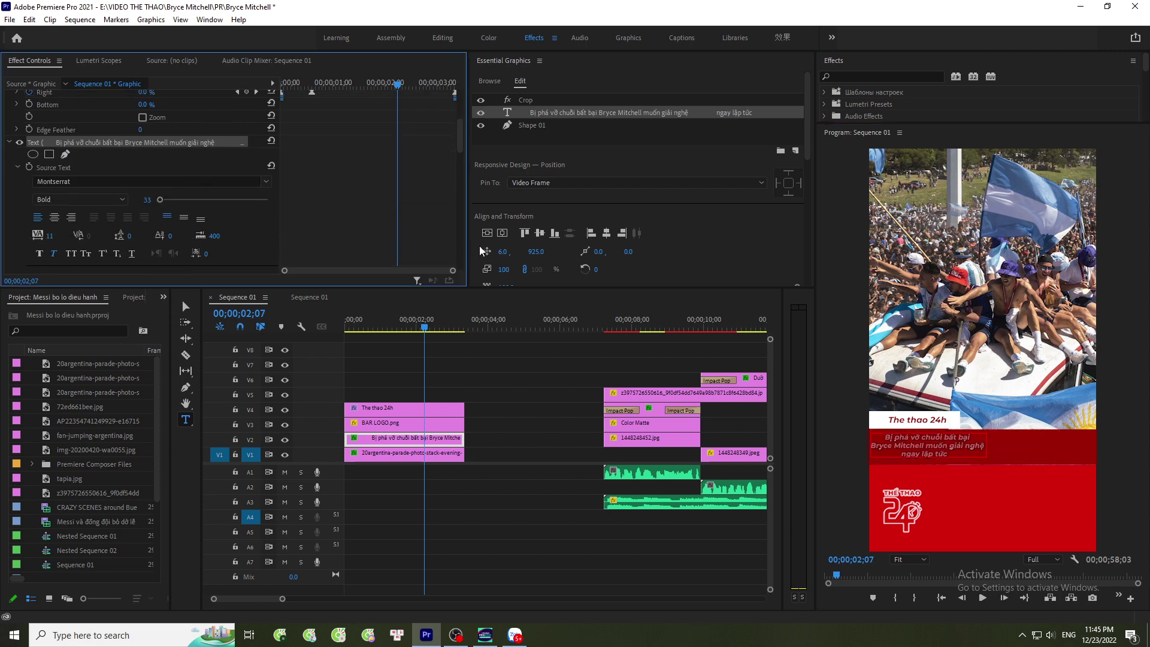
left_click(502, 233)
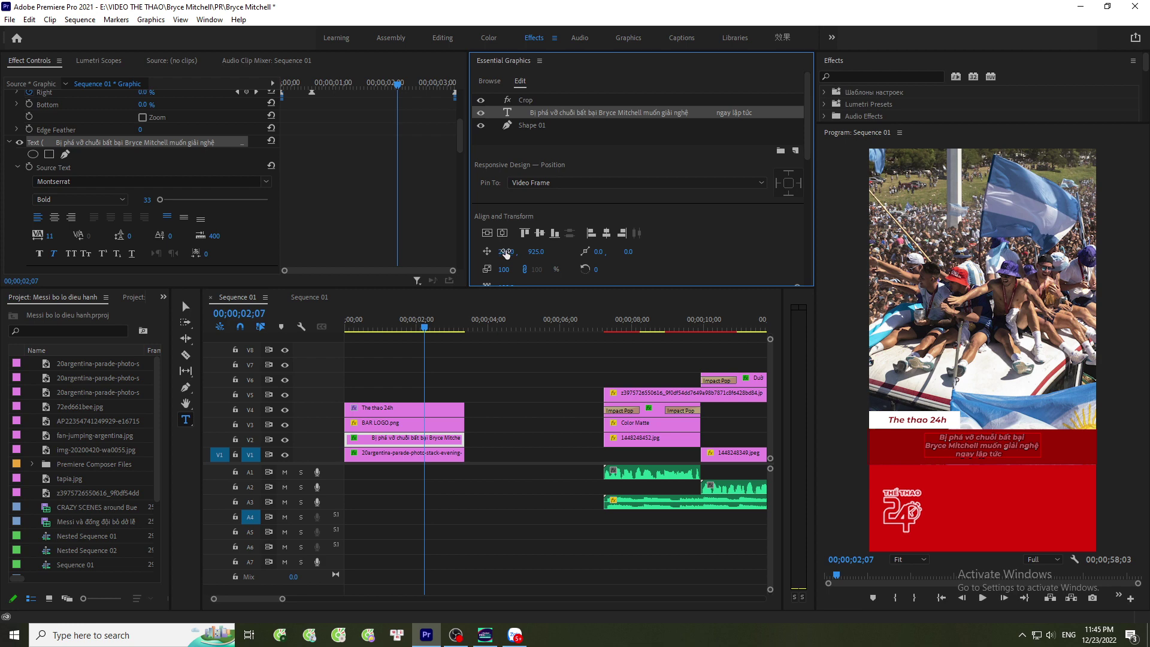
Set the headline's font size to 40 and centre the text horizontally again.
left_click(167, 214)
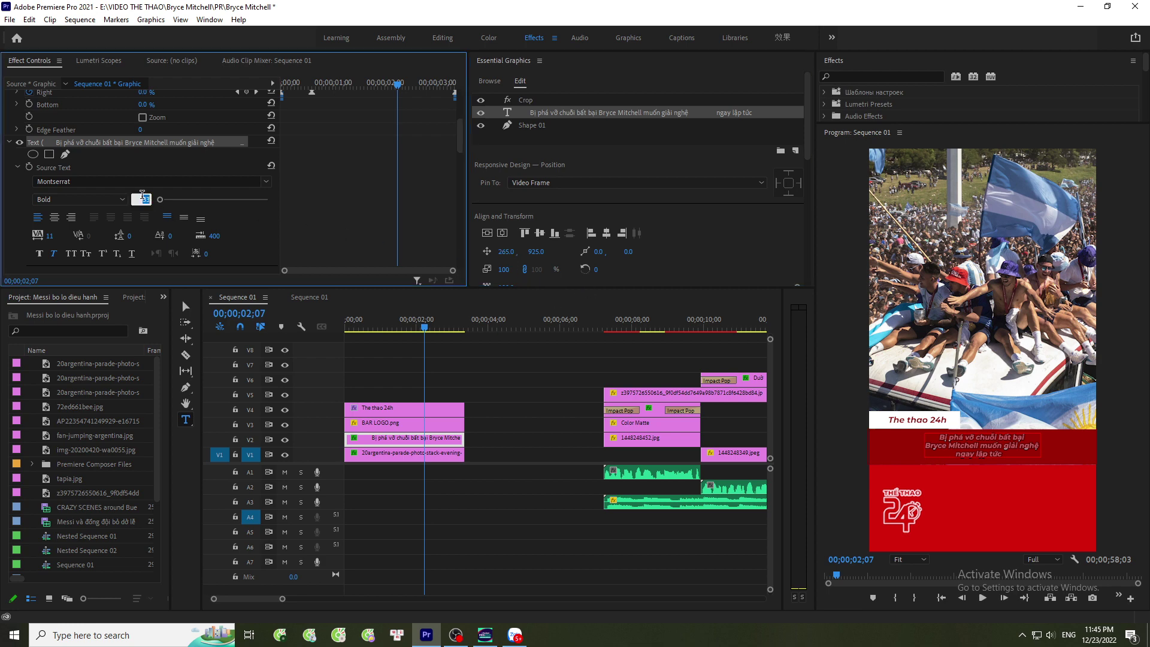
type("40")
key("Return")
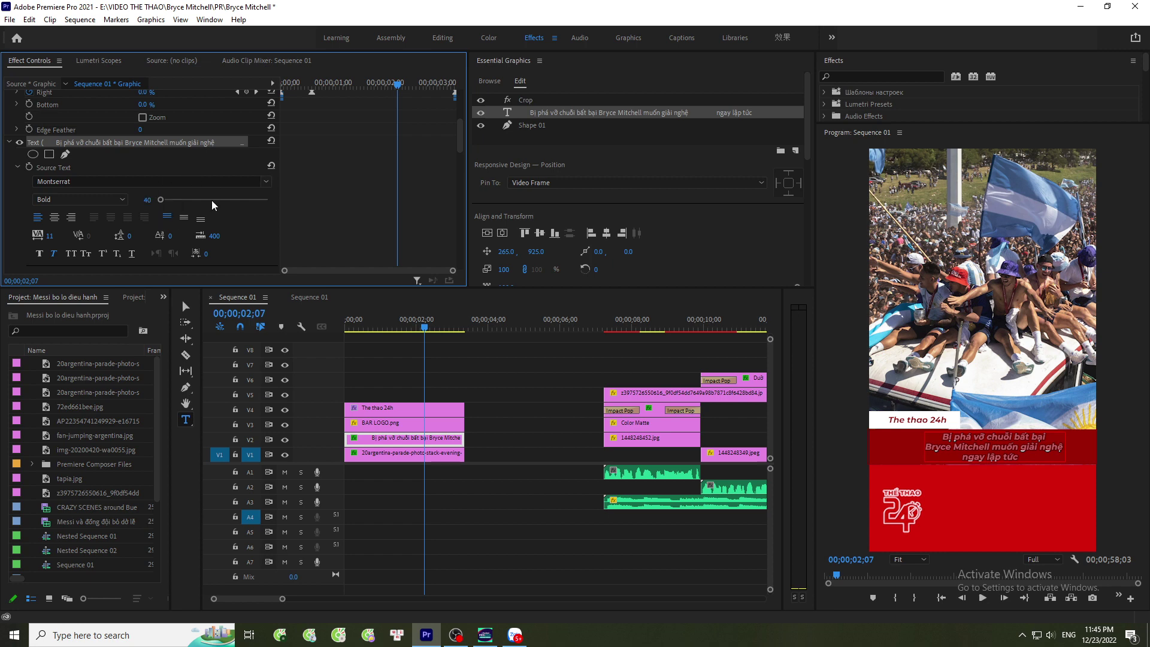
left_click(524, 232)
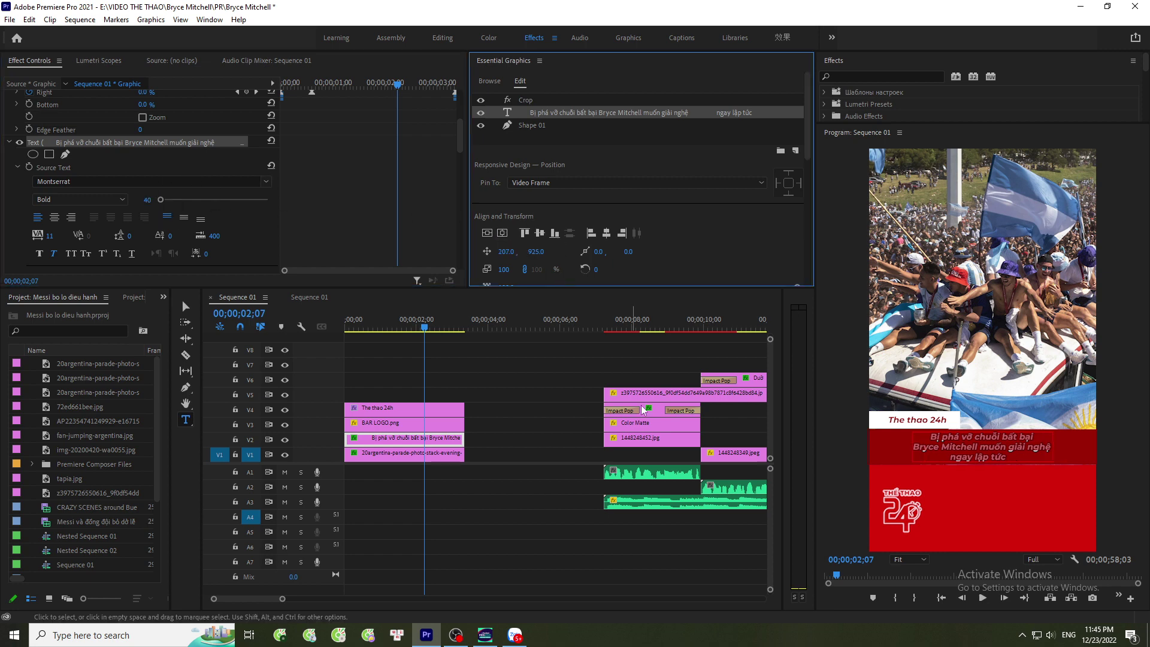
Play back the new opening, and move the pasted clips over the old title clips, ending where 1448248349.jpeg starts.
left_click_drag(424, 324, 328, 322)
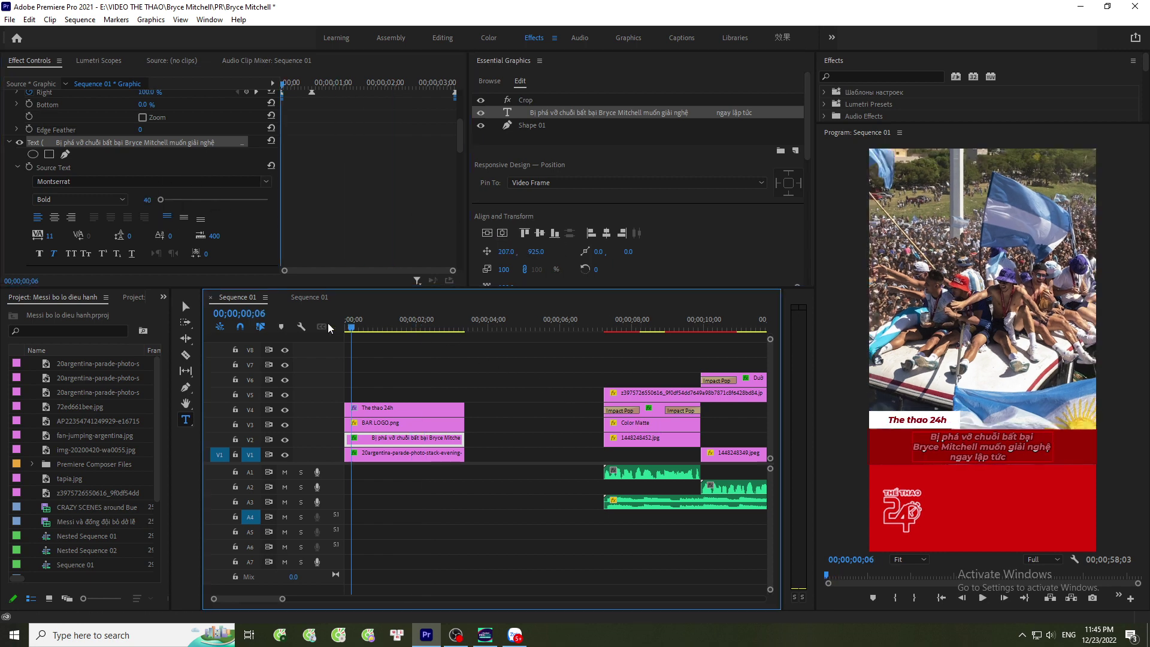
key("space")
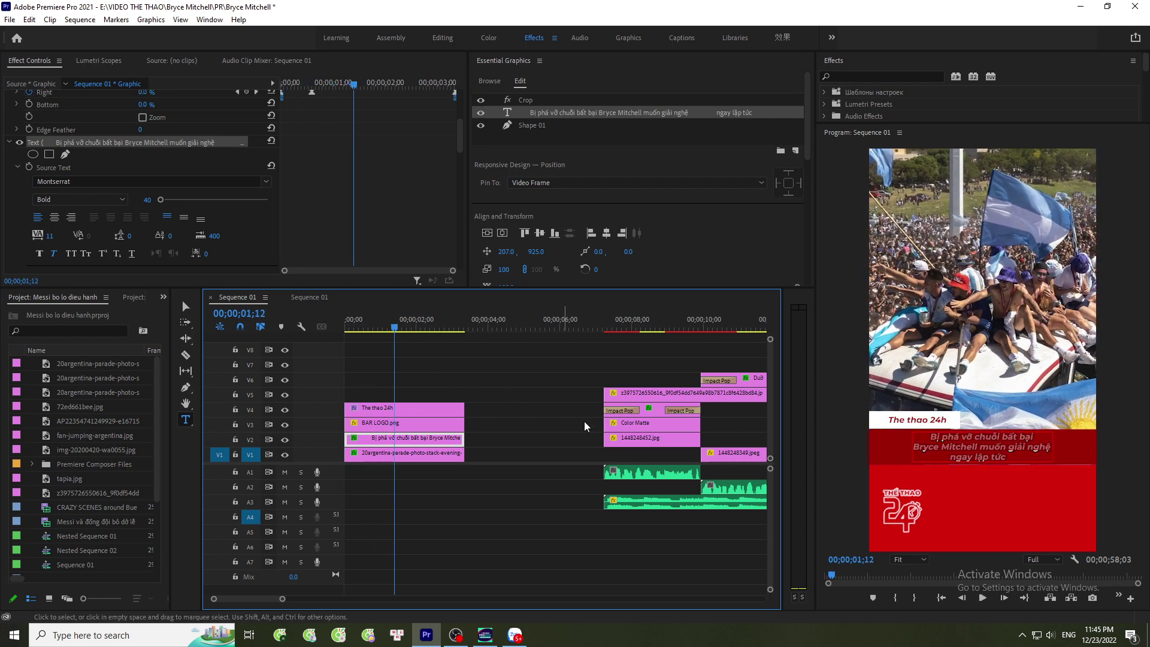
left_click_drag(471, 374, 666, 457)
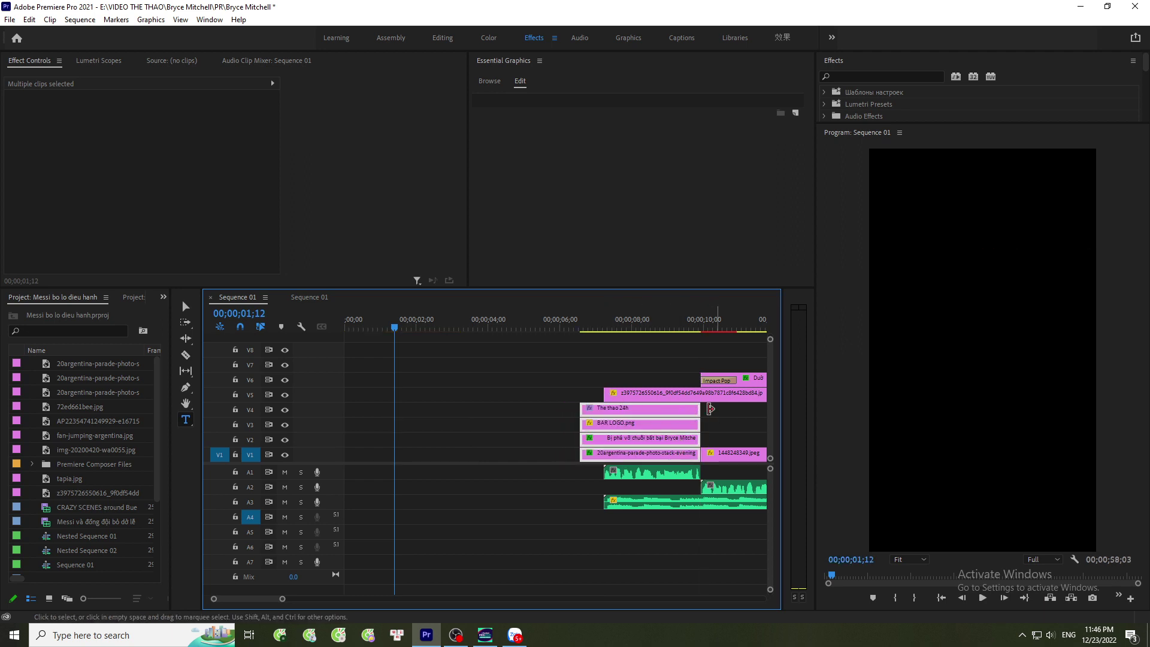
Try closing the gap before the opening and trimming the starts of the stacked title clips to where the voice-over begins.
left_click(538, 441)
key("Delete")
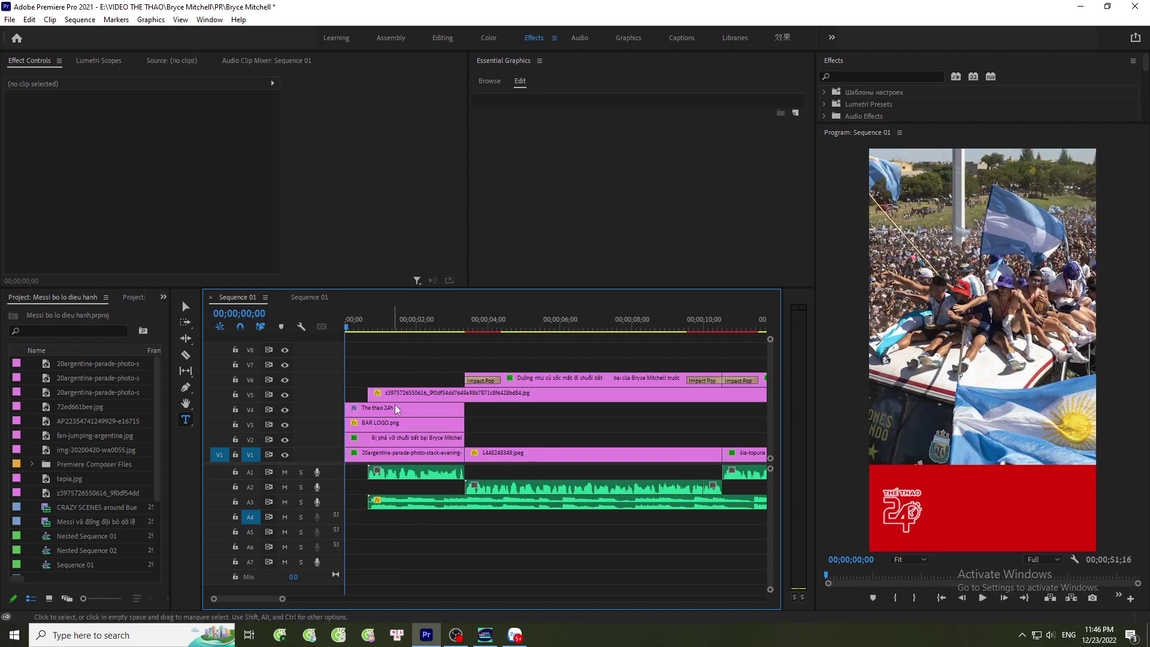
left_click_drag(477, 411, 464, 437)
left_click(445, 458, "shift")
left_click(374, 327)
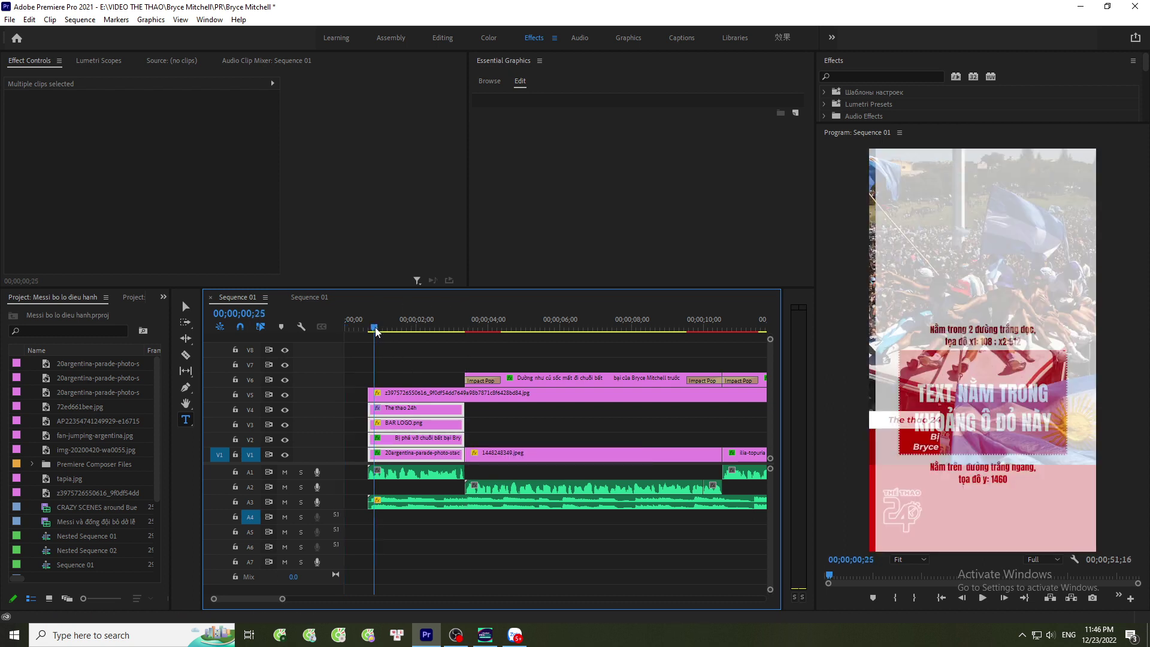
left_click(414, 358)
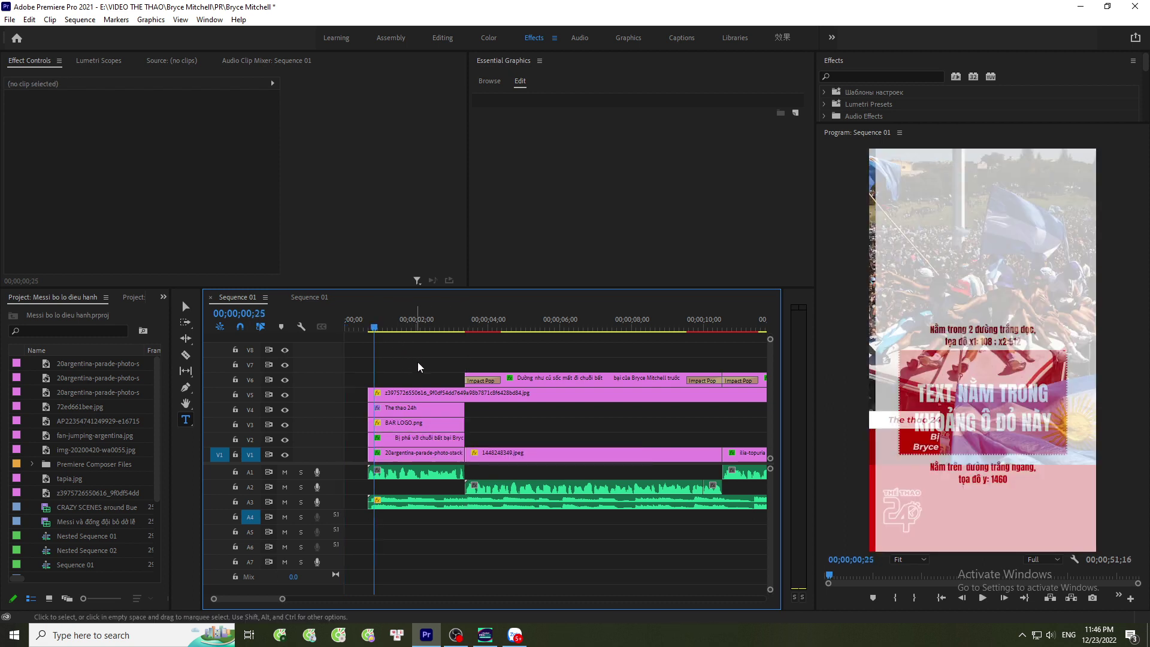
left_click(432, 441)
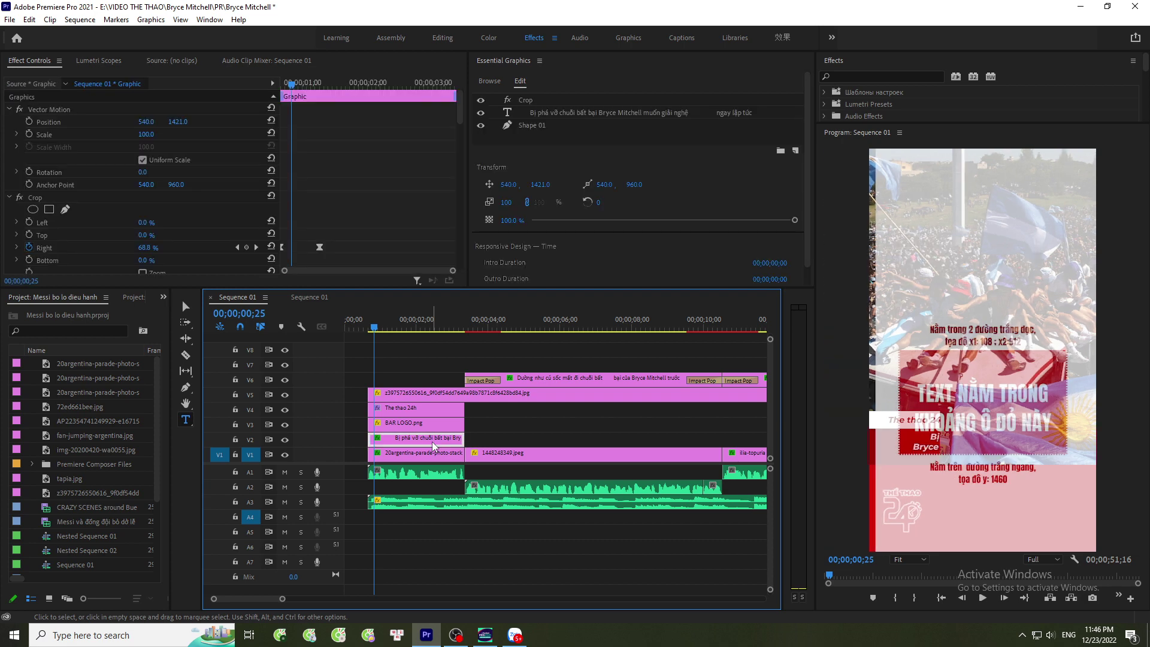
Undo the gap removal, the trim and the earlier move of the pasted clips over the old title clips.
key("ctrl+z")
key("ctrl+z")
key("ctrl+z")
key("ctrl+z")
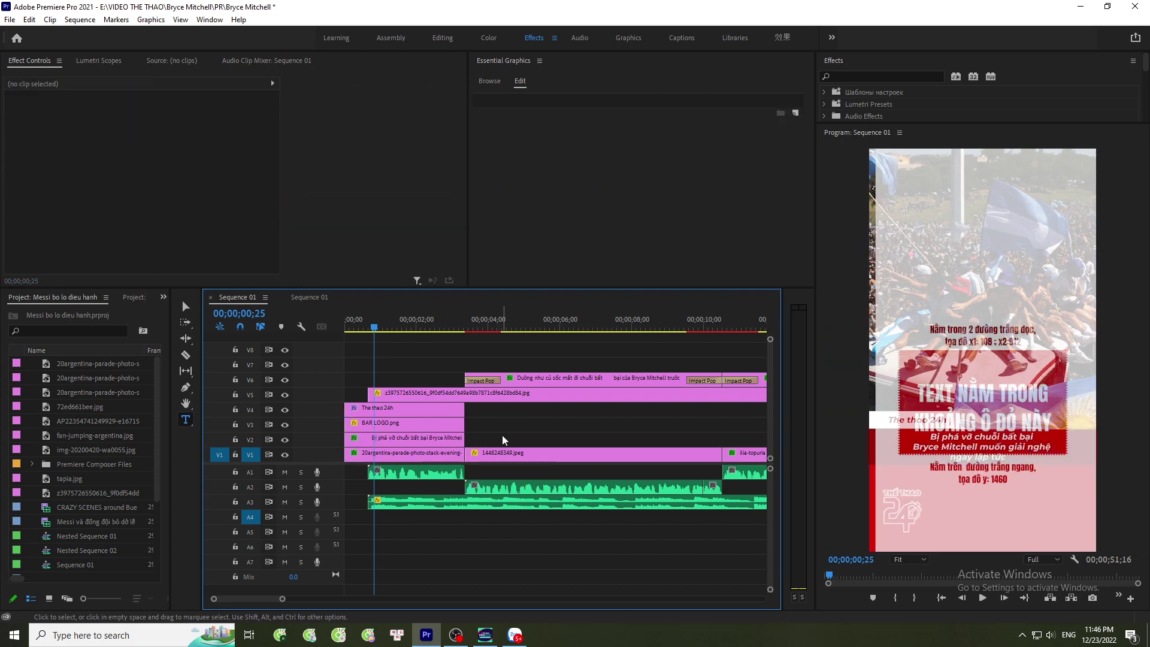
key("ctrl+z")
key("ctrl+shift+z")
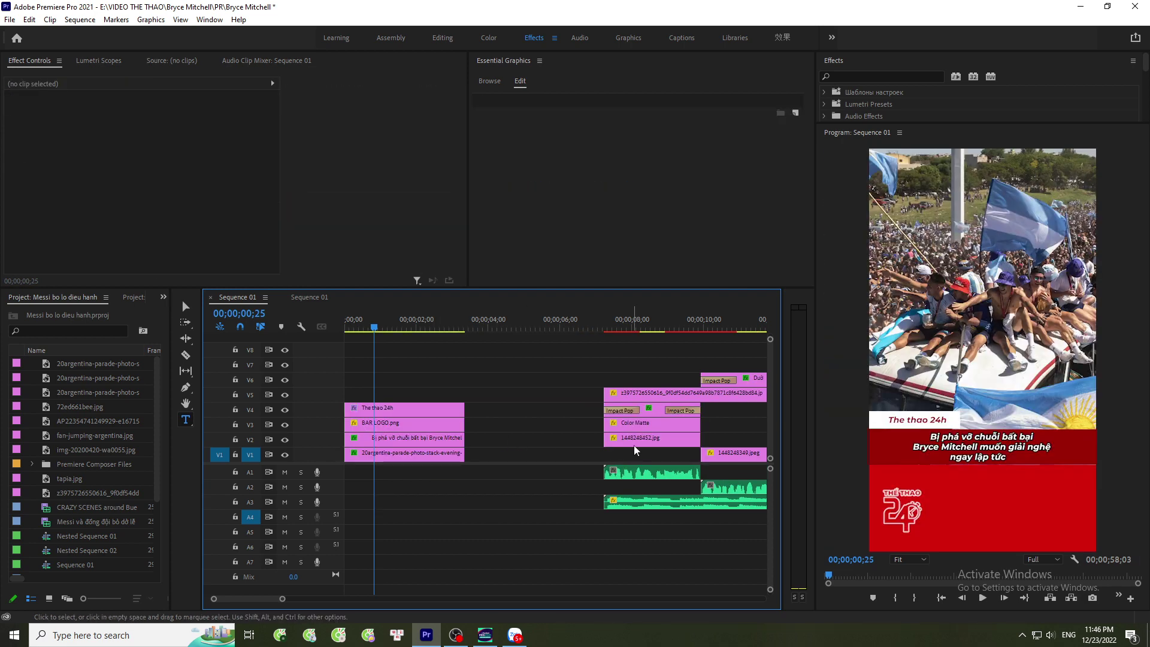
Move 1448248452.jpg from the old title section to the start of the pasted opening, over the parade photo on track V1.
left_click(651, 331)
left_click(611, 443)
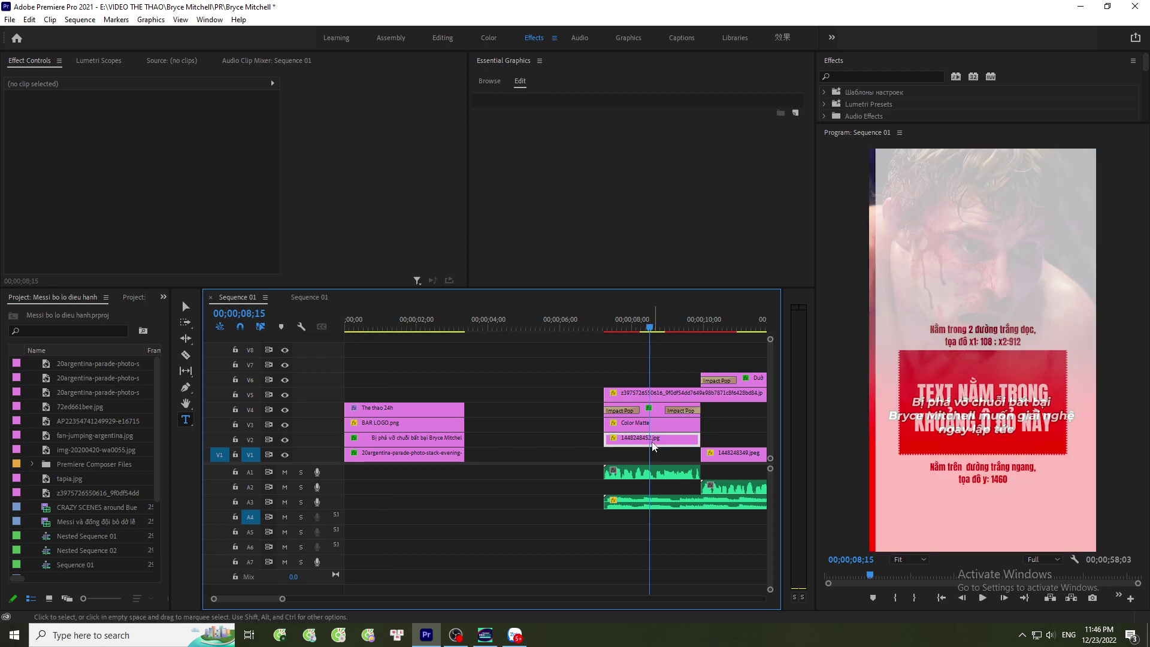
left_click_drag(611, 444, 395, 466)
left_click(569, 325)
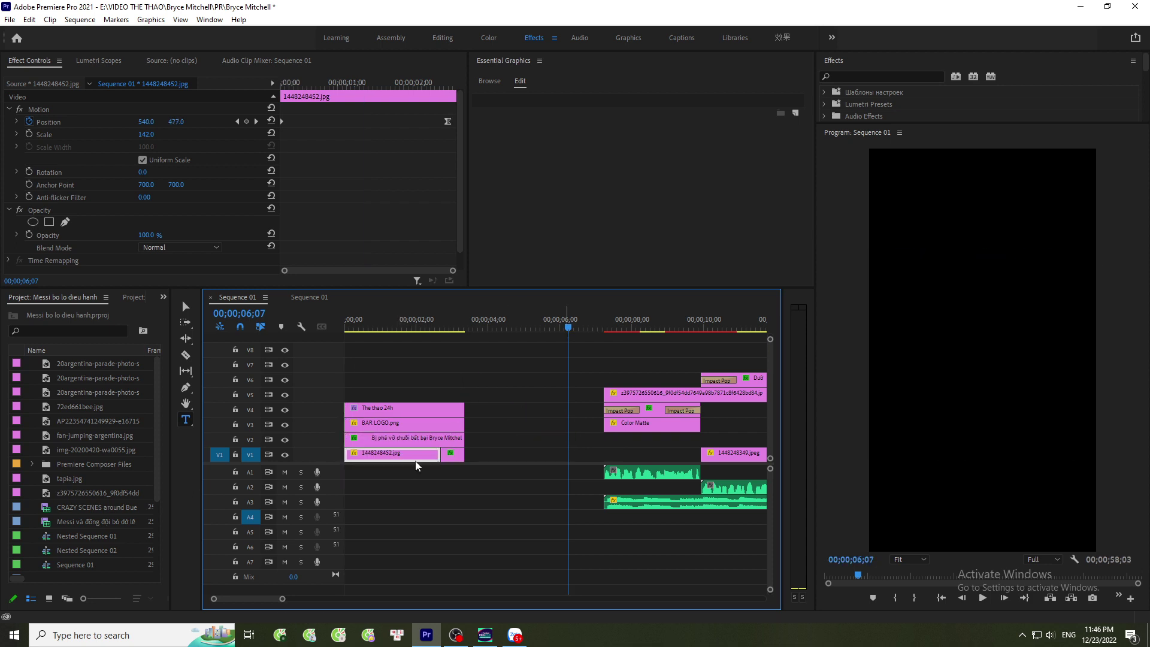
left_click(452, 458)
Replace the old title clips with the pasted opening, matched to the length of 1448248452.jpg, and play it back.
left_click_drag(484, 390, 663, 443)
left_click_drag(713, 415, 697, 440)
key("Delete")
left_click(625, 321)
key("space")
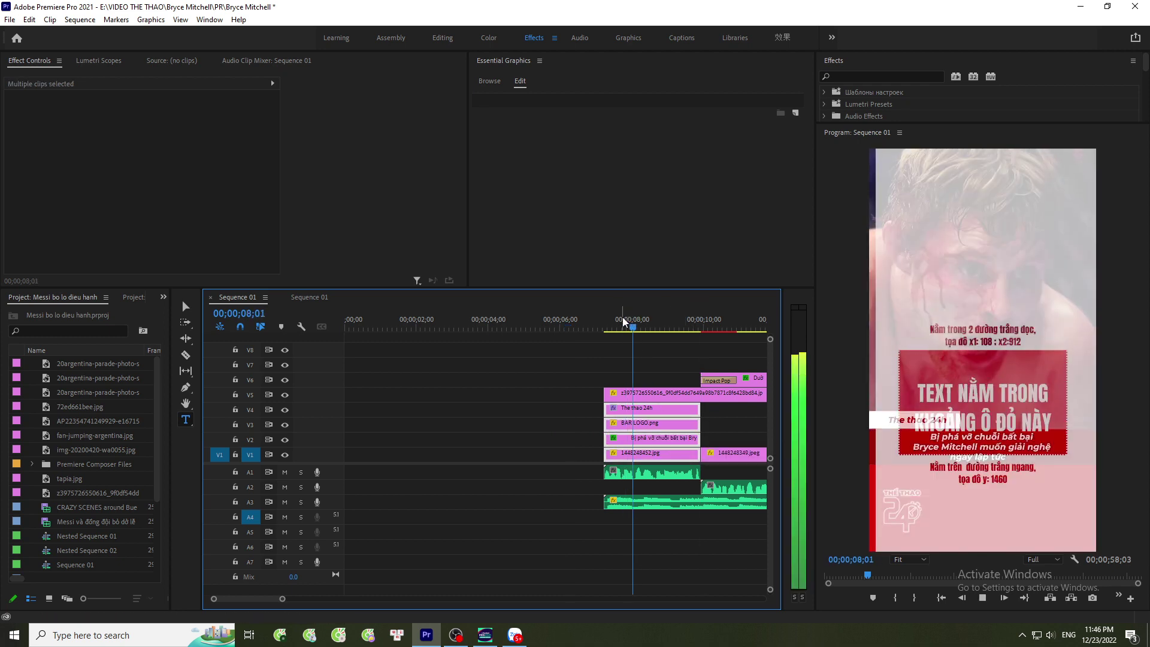
key("space")
Close the empty gap before the opening so that the sequence starts with the headline clips.
left_click(493, 409)
key("Delete")
key("Home")
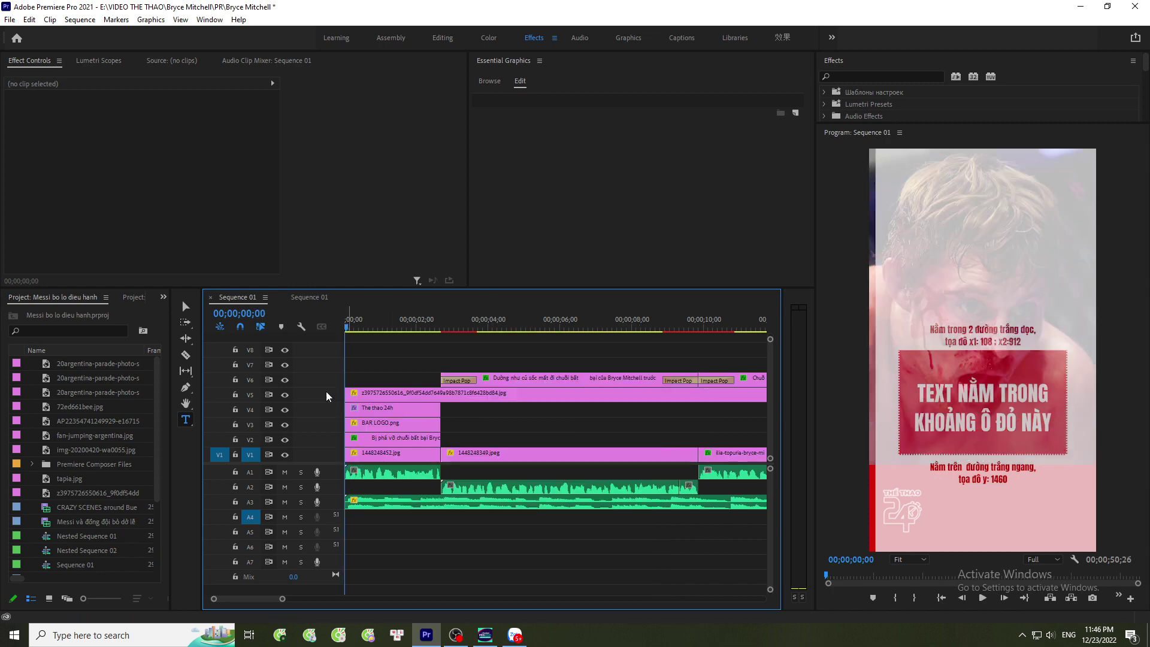
Hide the layout guide image on track V5, play back the opening and save the project.
left_click(286, 394)
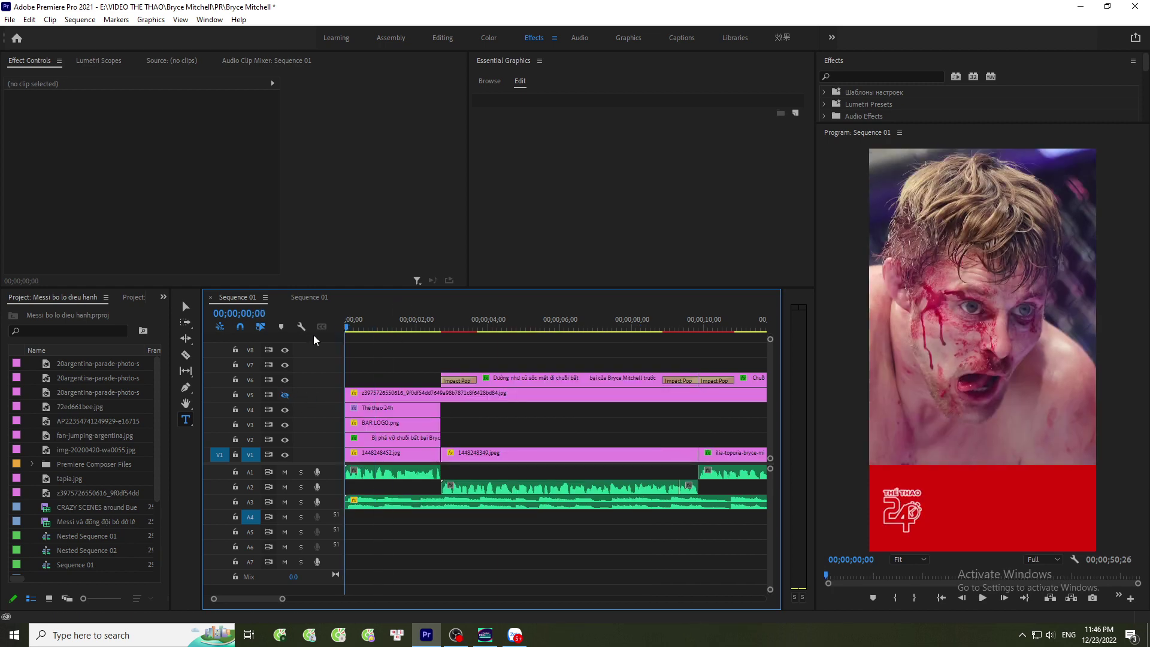
key("space")
key("space")
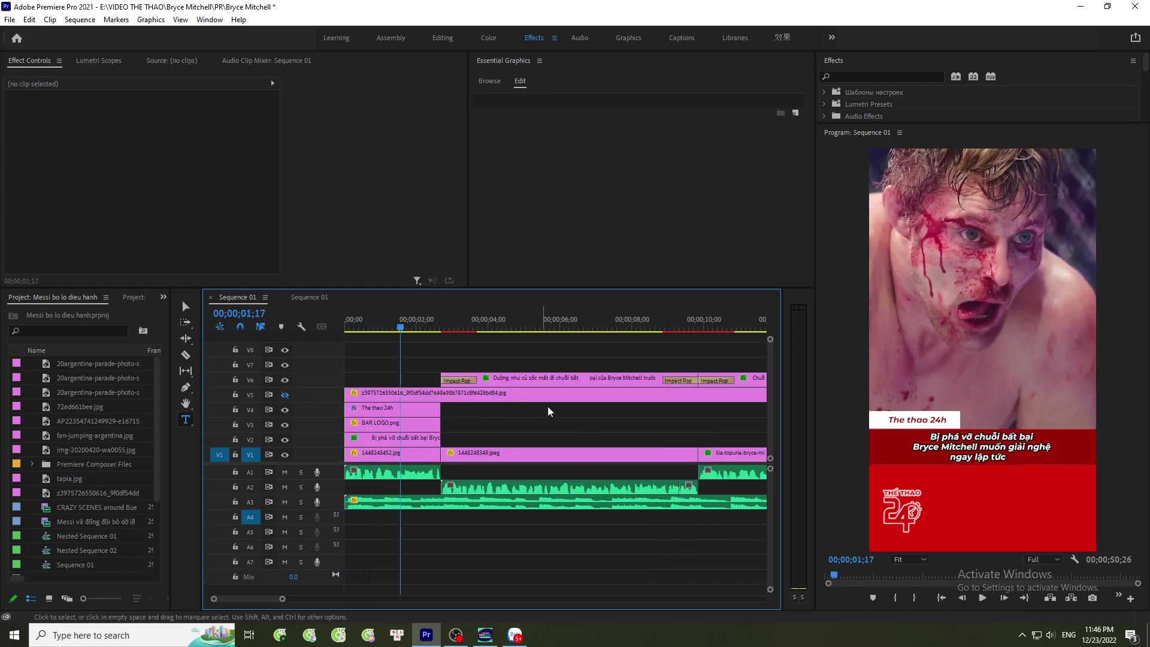
left_click(285, 395)
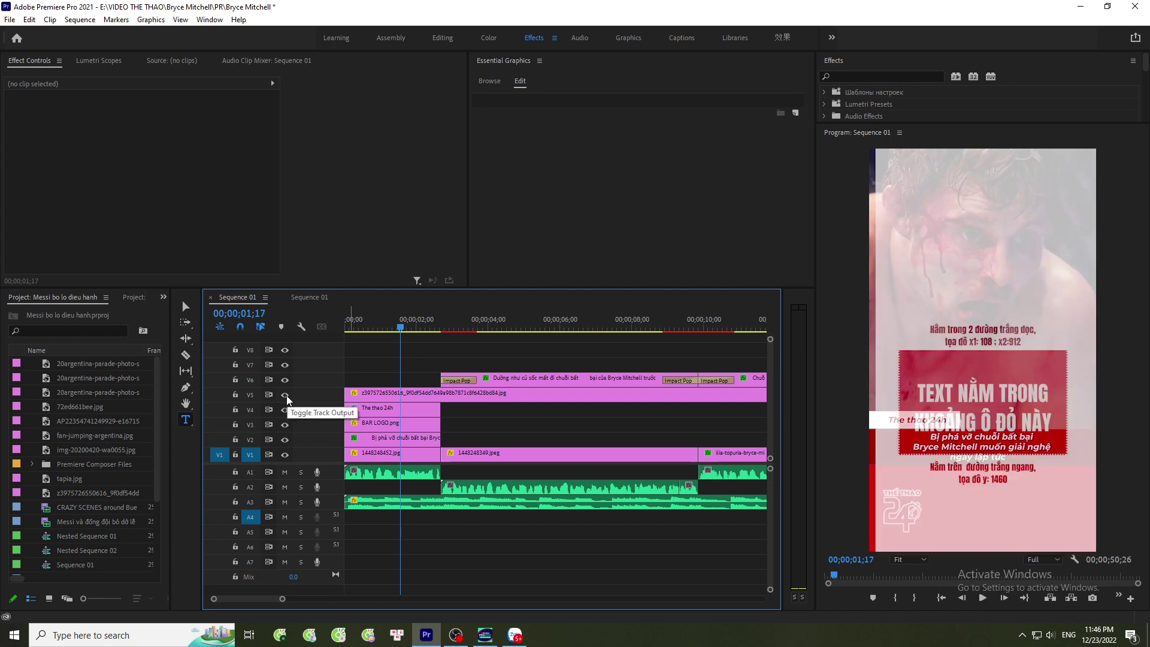
left_click(286, 394)
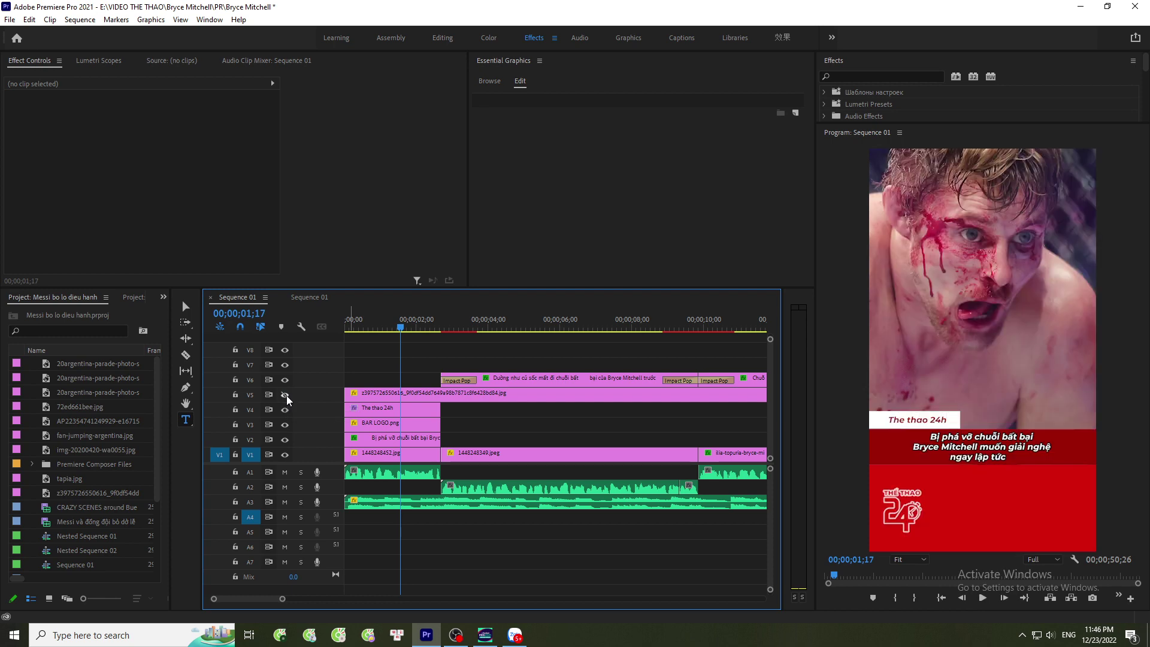
key("space")
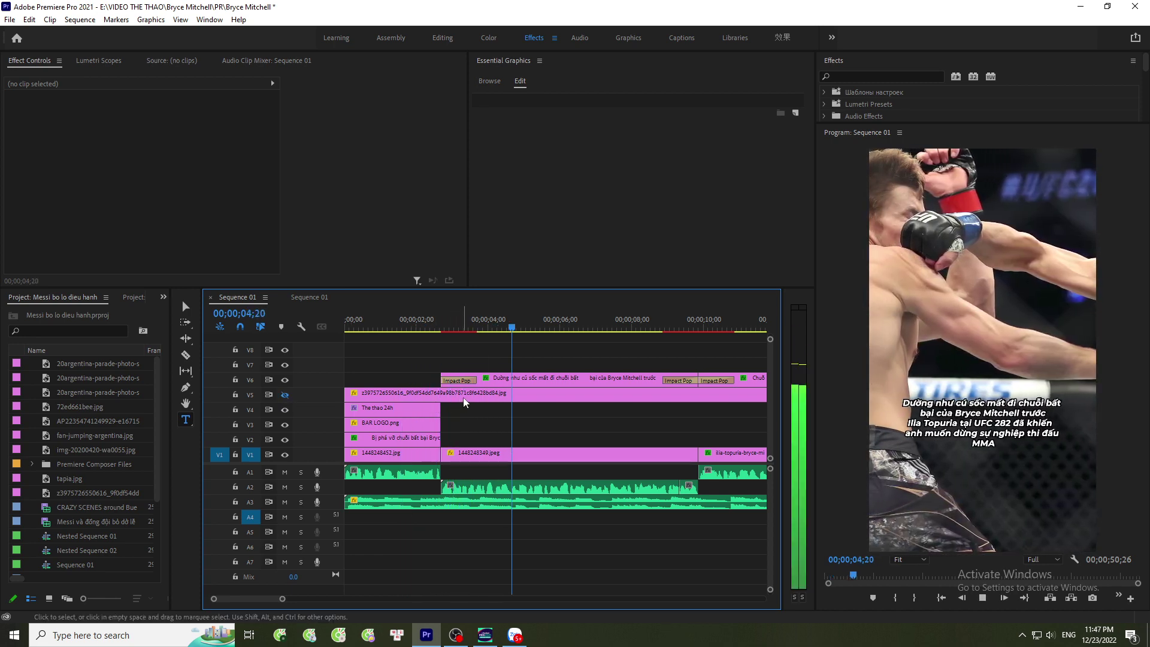
key("ctrl+s")
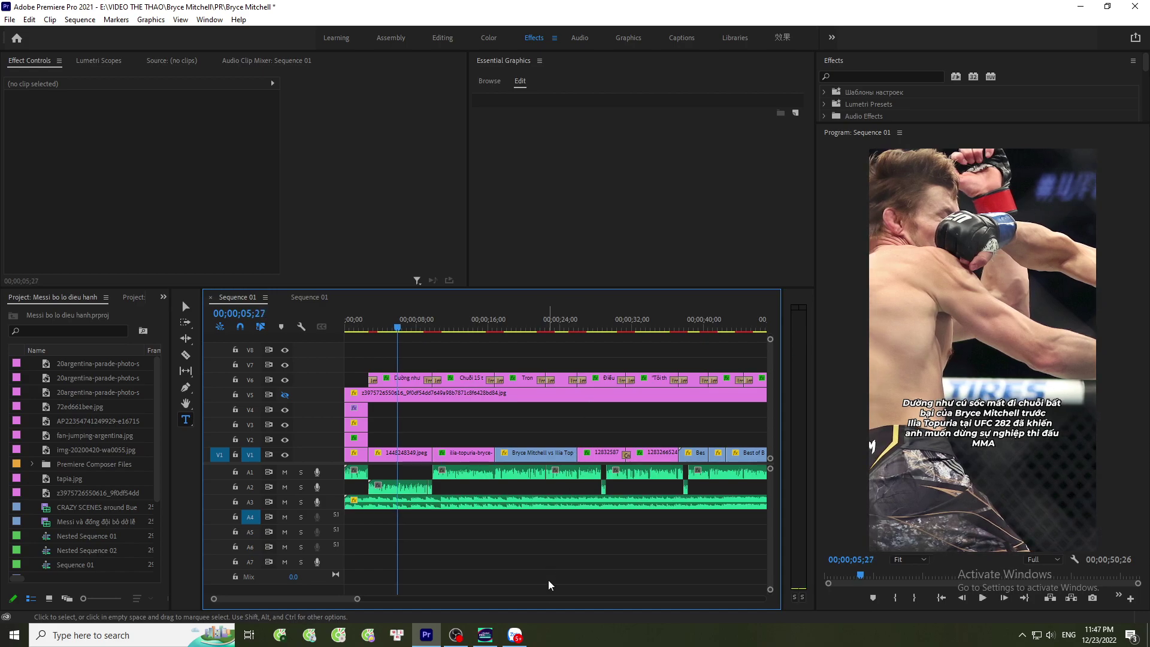
Switch to Zalo to reread the feedback messages on the videos, and return to Premiere Pro.
left_click(517, 636)
scroll(366, 351, "down", 6)
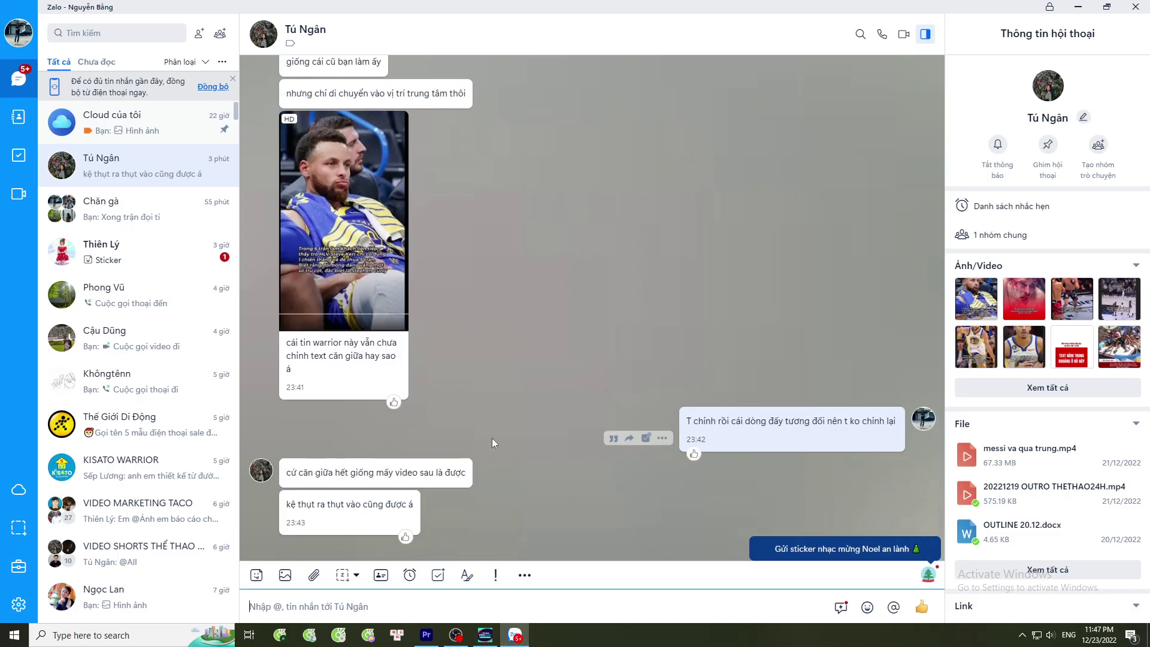
scroll(525, 458, "up", 15)
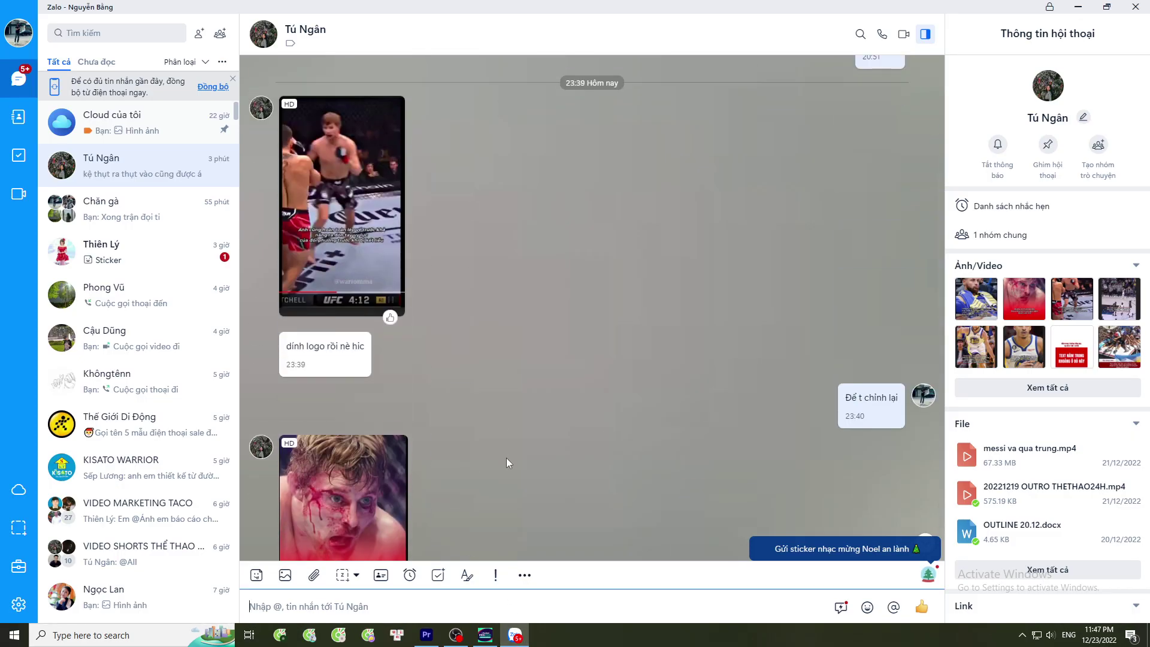
left_click(494, 635)
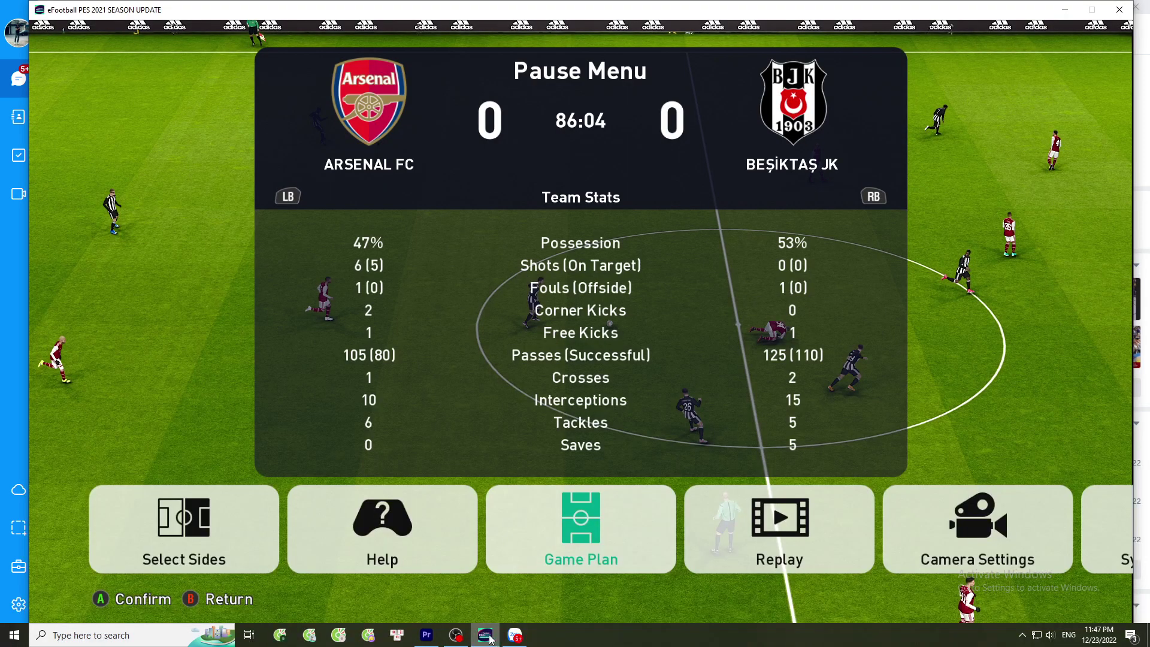
left_click(426, 635)
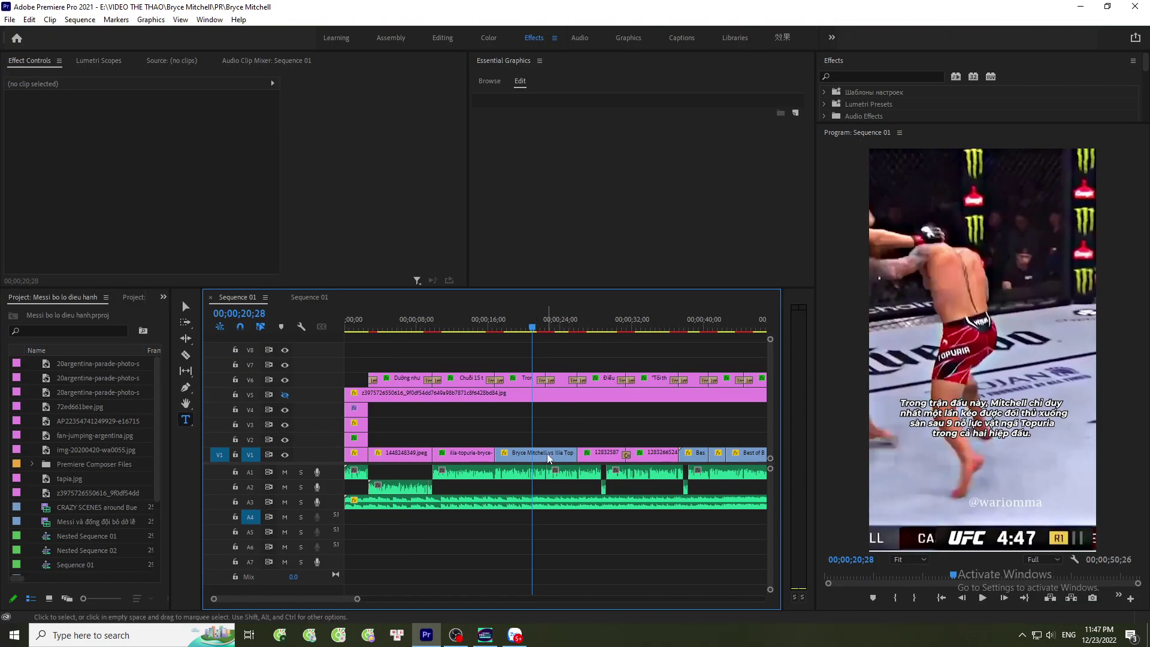
Set the Bryce Mitchell vs Ilia Topuria HD.mp4 clip's scale to 244 and its position to 788, 1156 to crop out the logos.
left_click(547, 455)
left_click_drag(179, 123, 269, 122)
left_click_drag(151, 135, 113, 135)
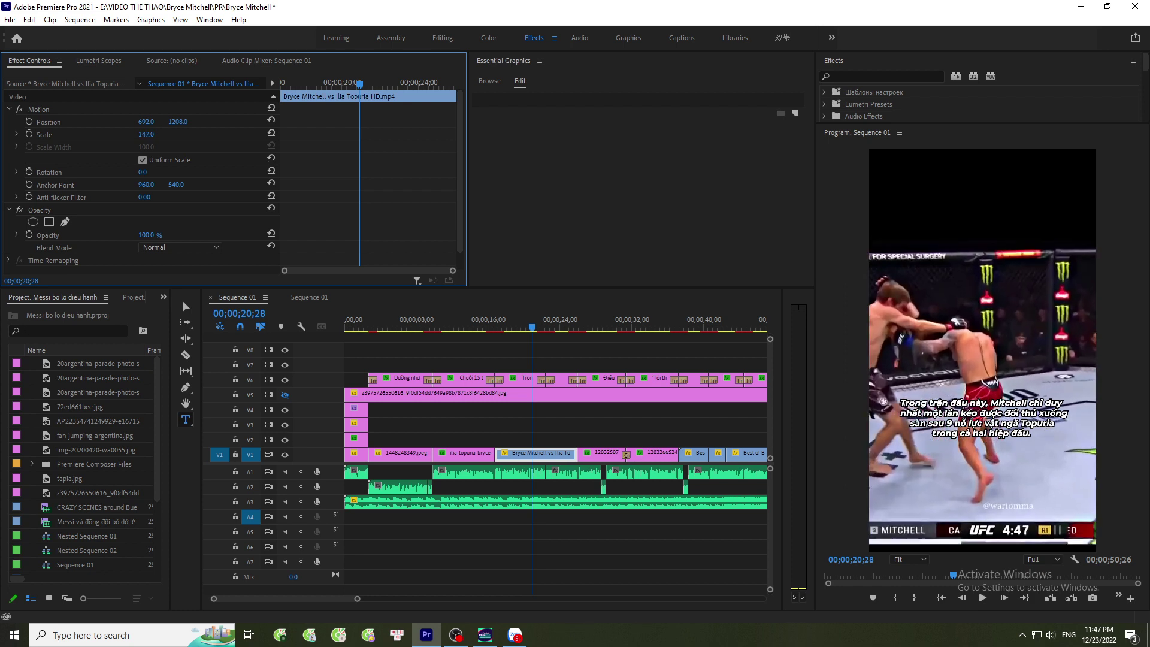
left_click(112, 109)
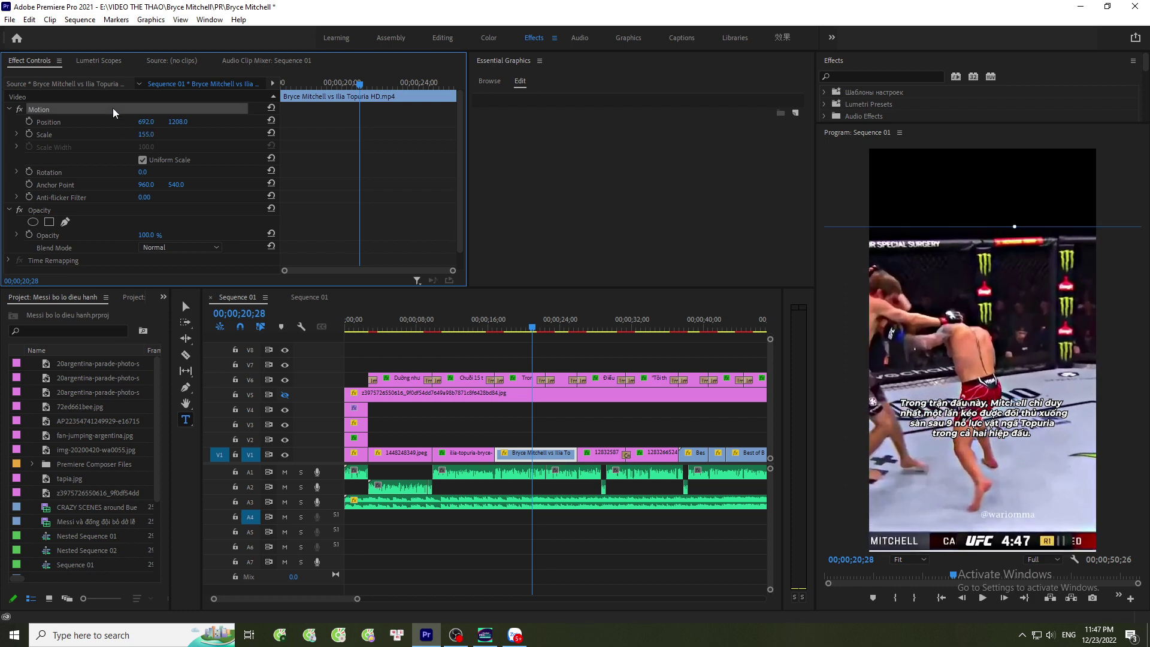
left_click_drag(912, 319, 914, 265)
key("ctrl+z")
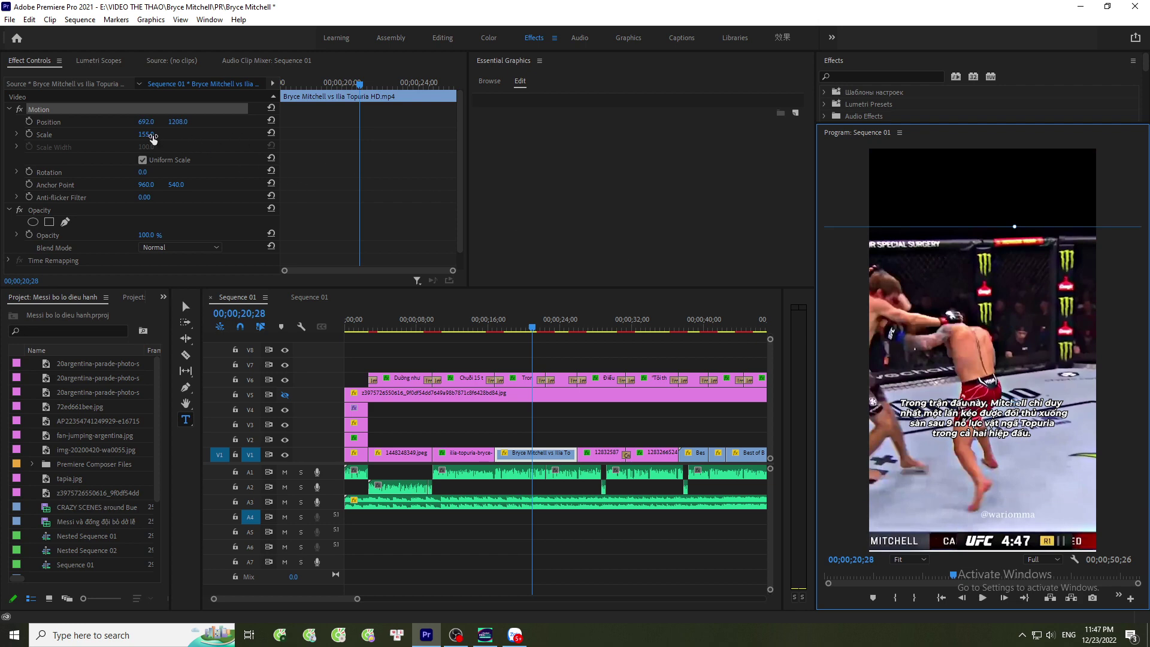
left_click_drag(151, 138, 154, 135)
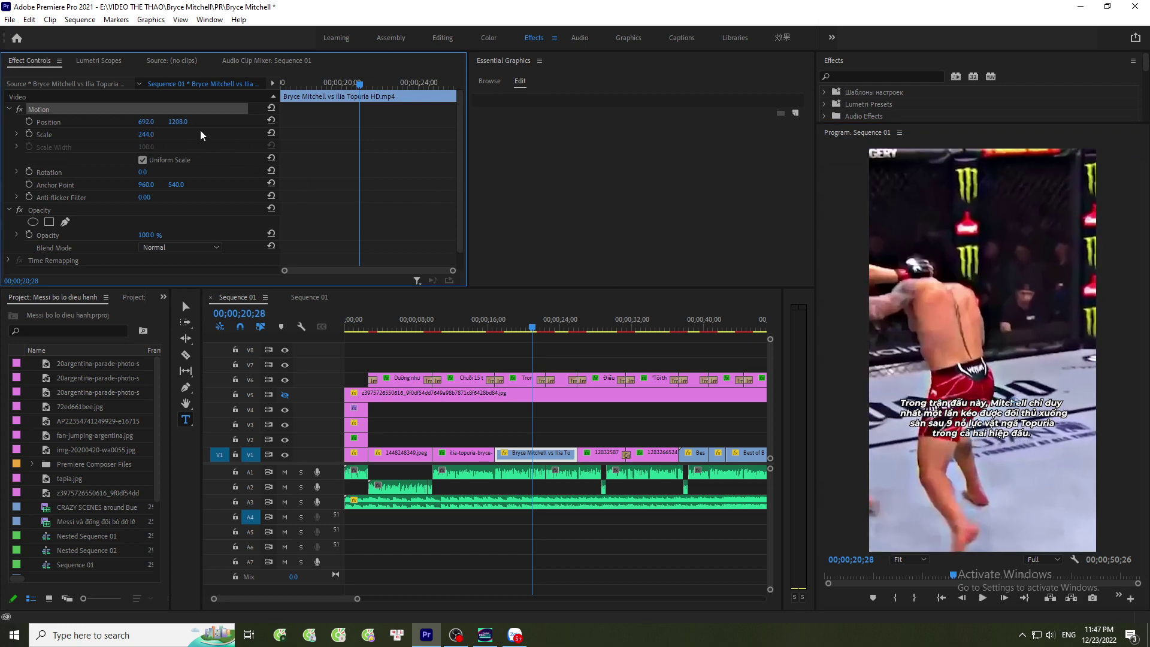
left_click(108, 121)
mouse_move(178, 121)
left_mouse_down()
mouse_move(151, 122)
mouse_move(164, 121)
left_mouse_up()
Play back the reframed clip and the remaining sequence through to the YouTube outro, and save the project.
key("space")
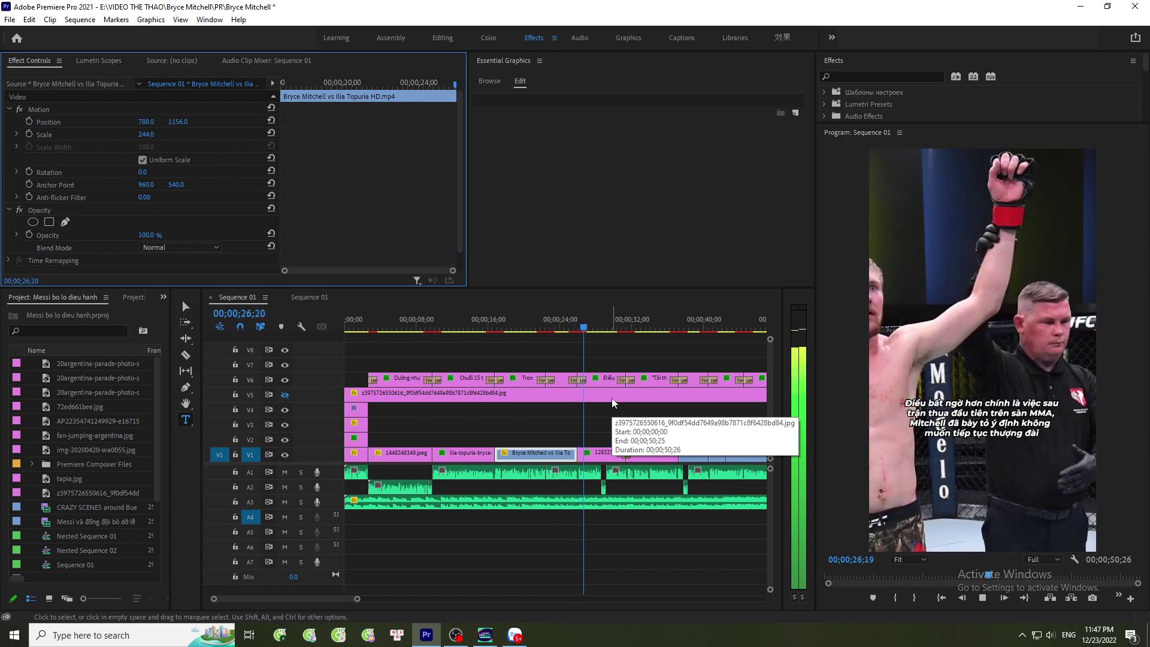
left_click(696, 318)
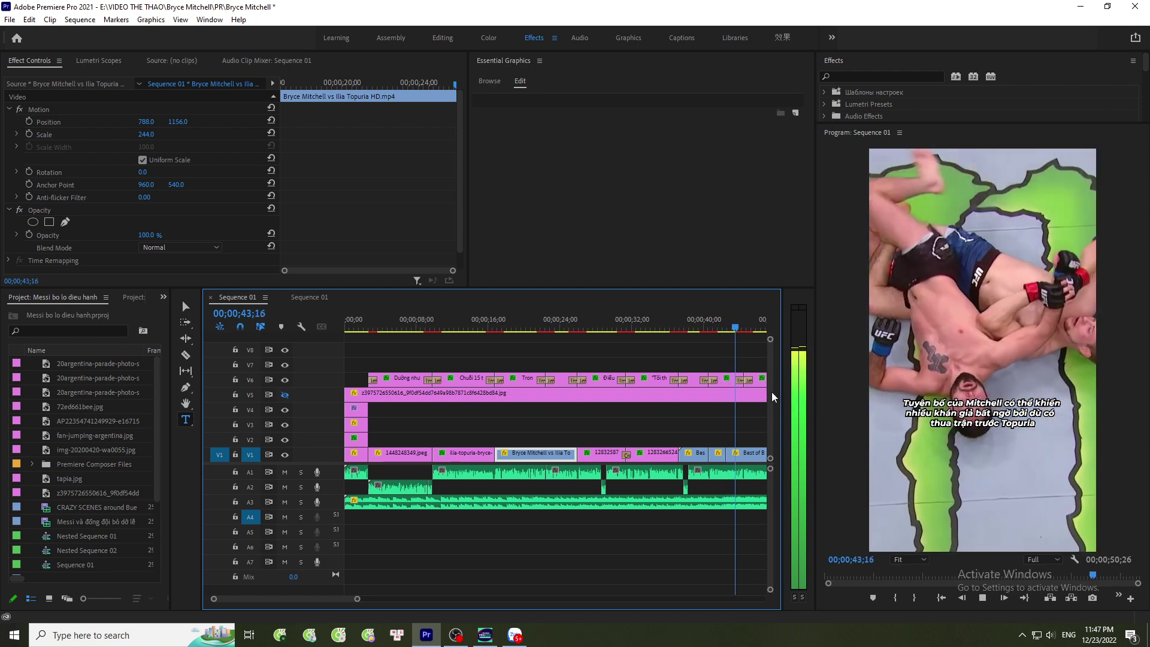
scroll(771, 393, "down", 3)
scroll(702, 393, "up", 3)
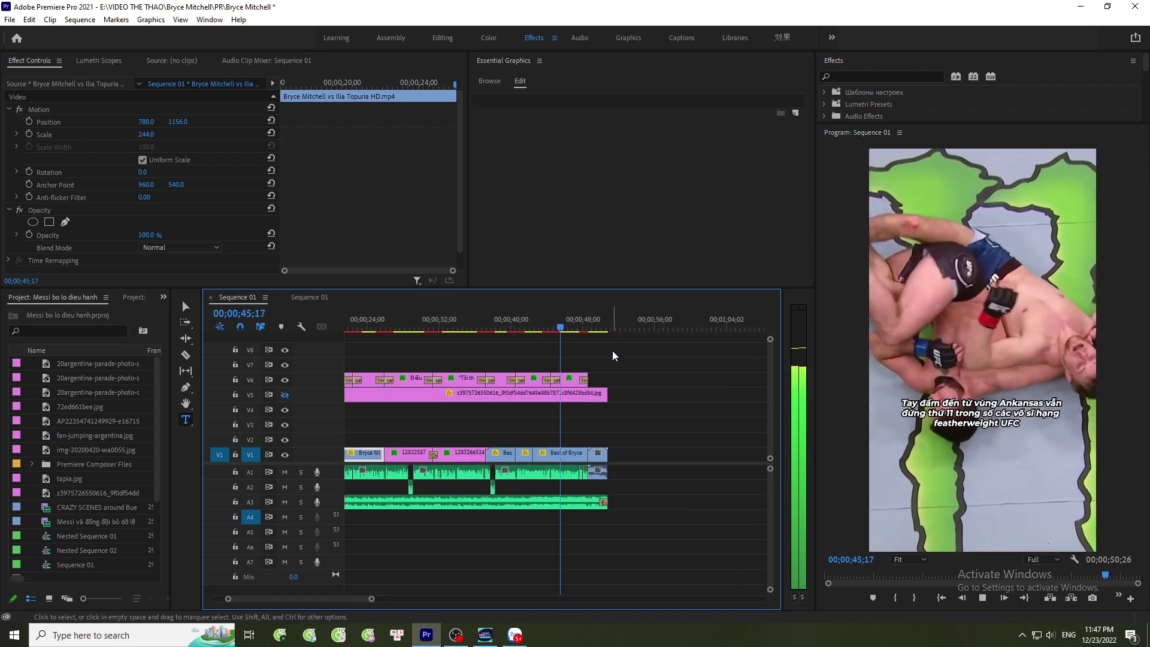
left_click(580, 329)
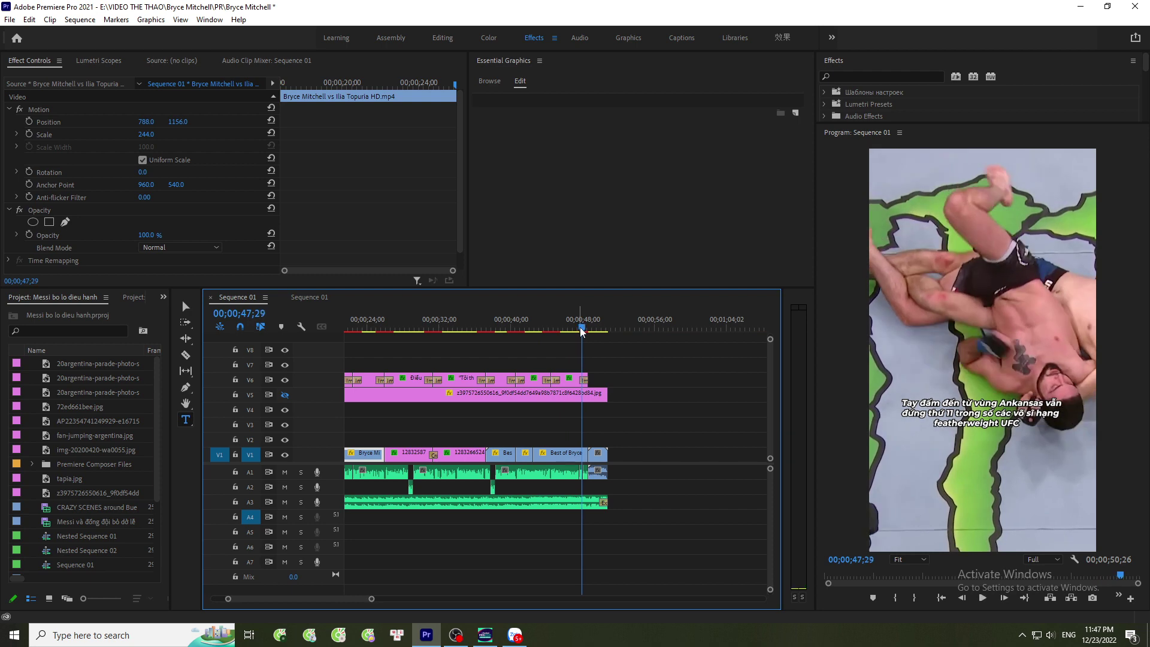
key("ctrl+s")
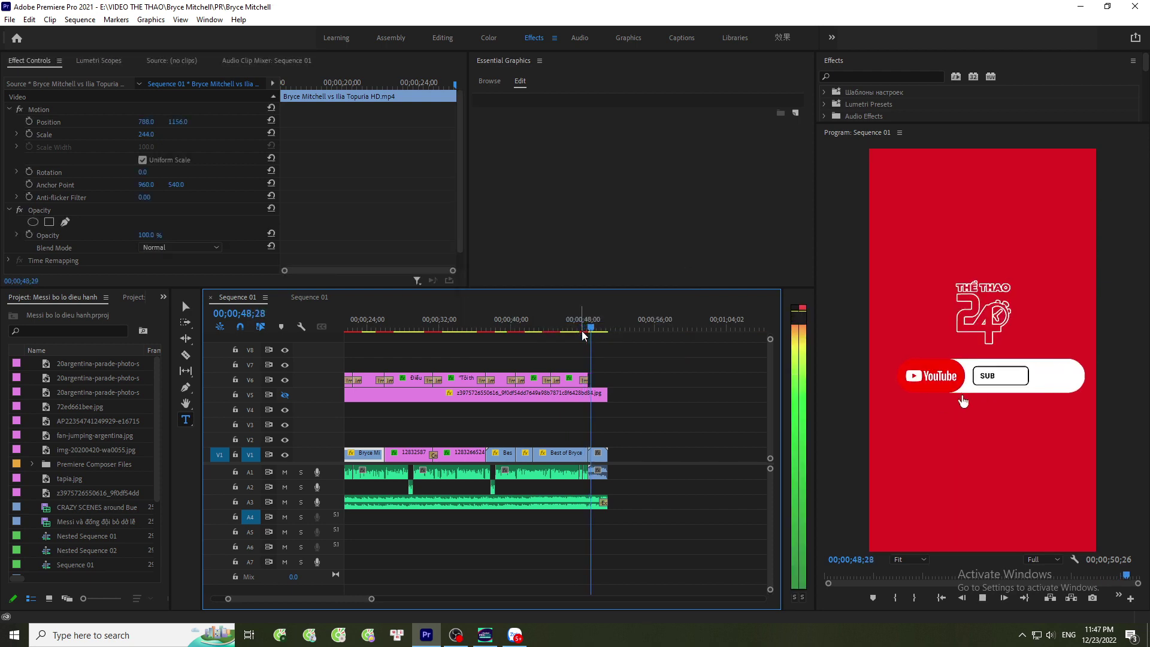
left_click(583, 327)
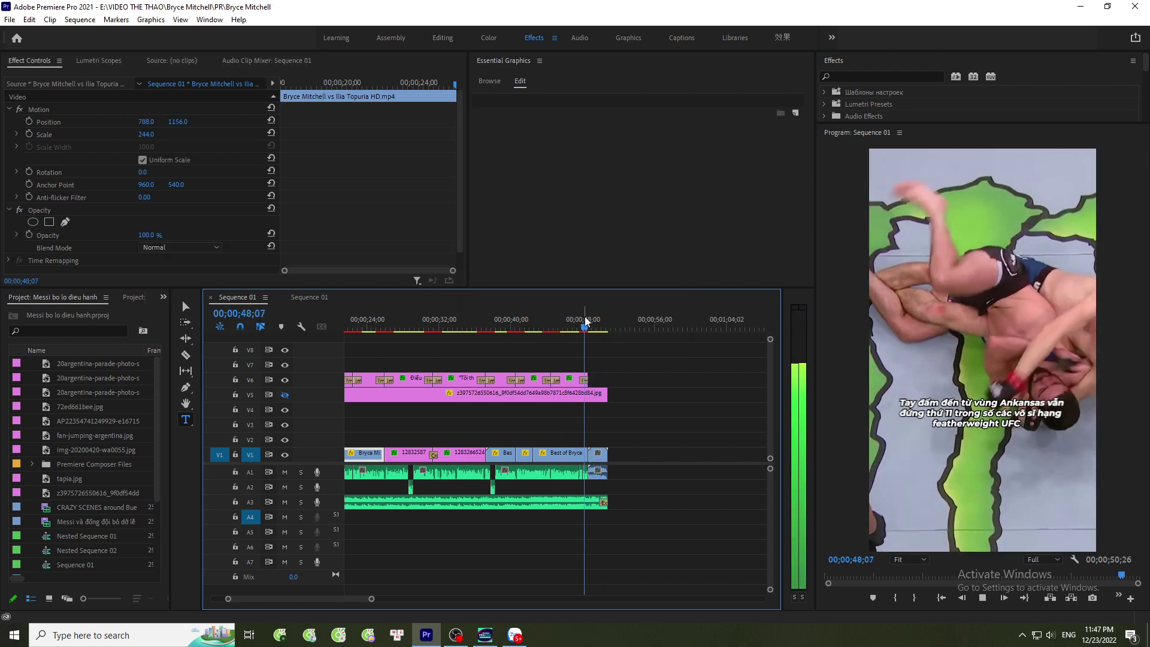
left_click_drag(586, 323, 545, 324)
key("ctrl+s")
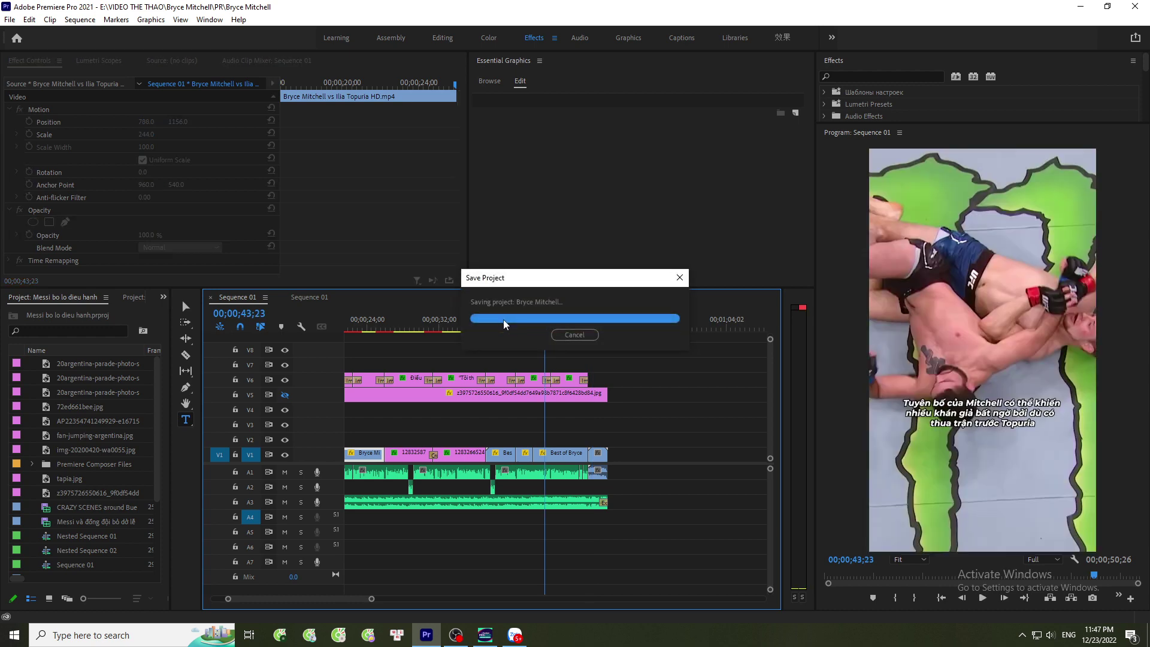
key("minus")
left_click(370, 324)
left_click_drag(372, 322, 367, 324)
key("equal")
key("equal")
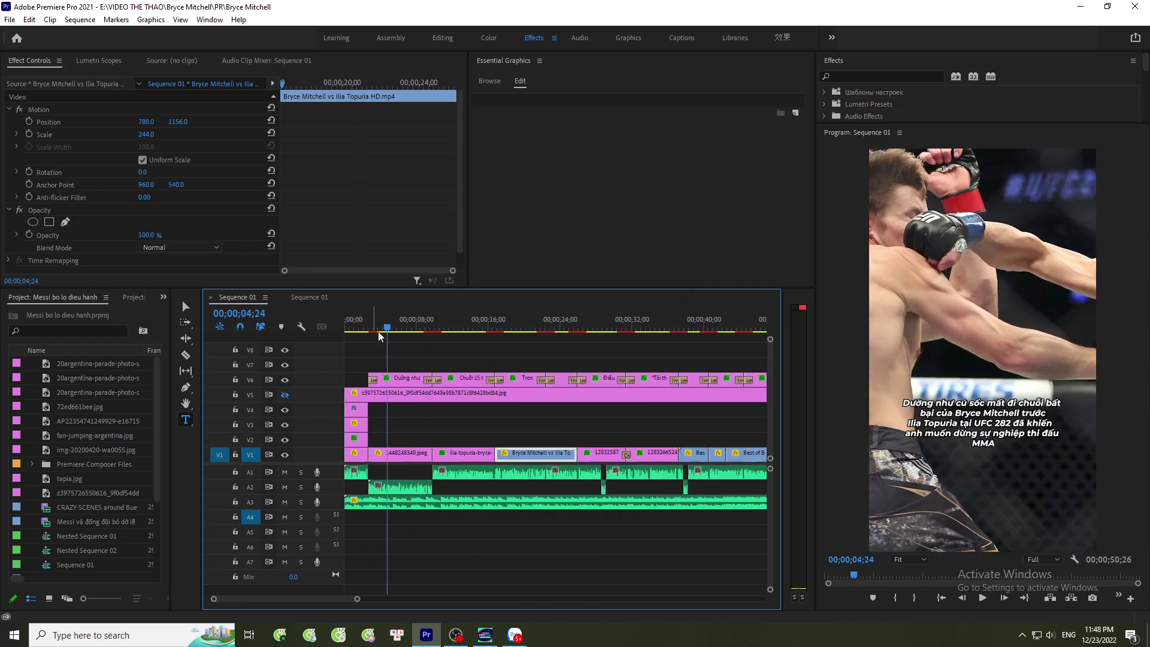
Open the recent project "Warrior cham day".
left_click(9, 19)
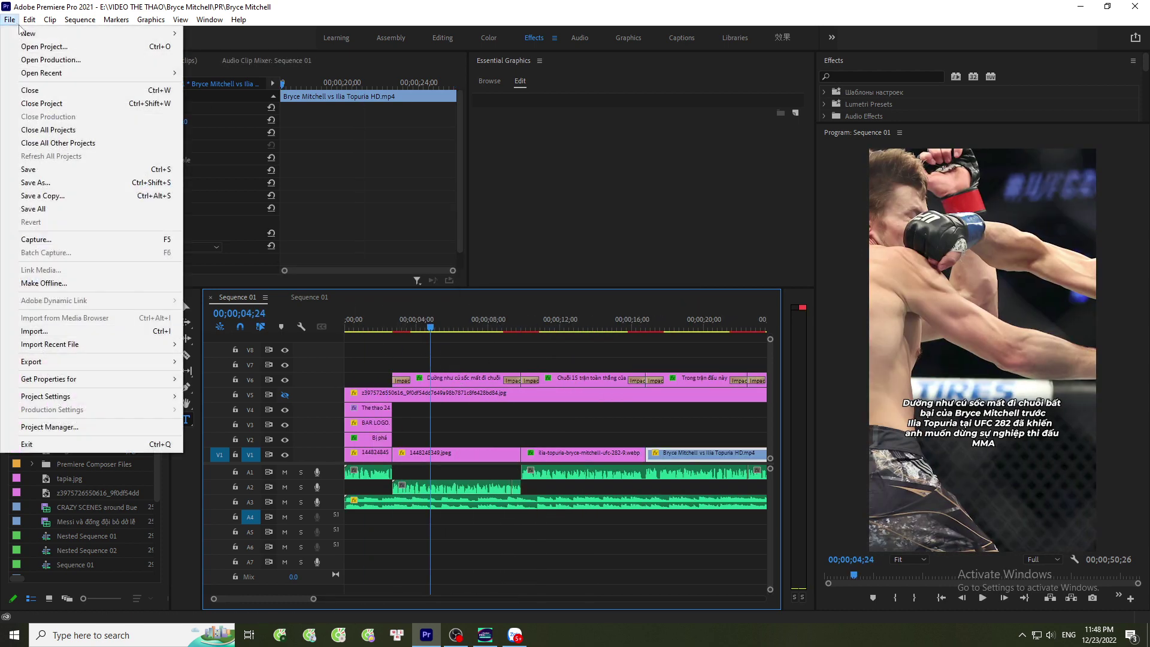
mouse_move(49, 73)
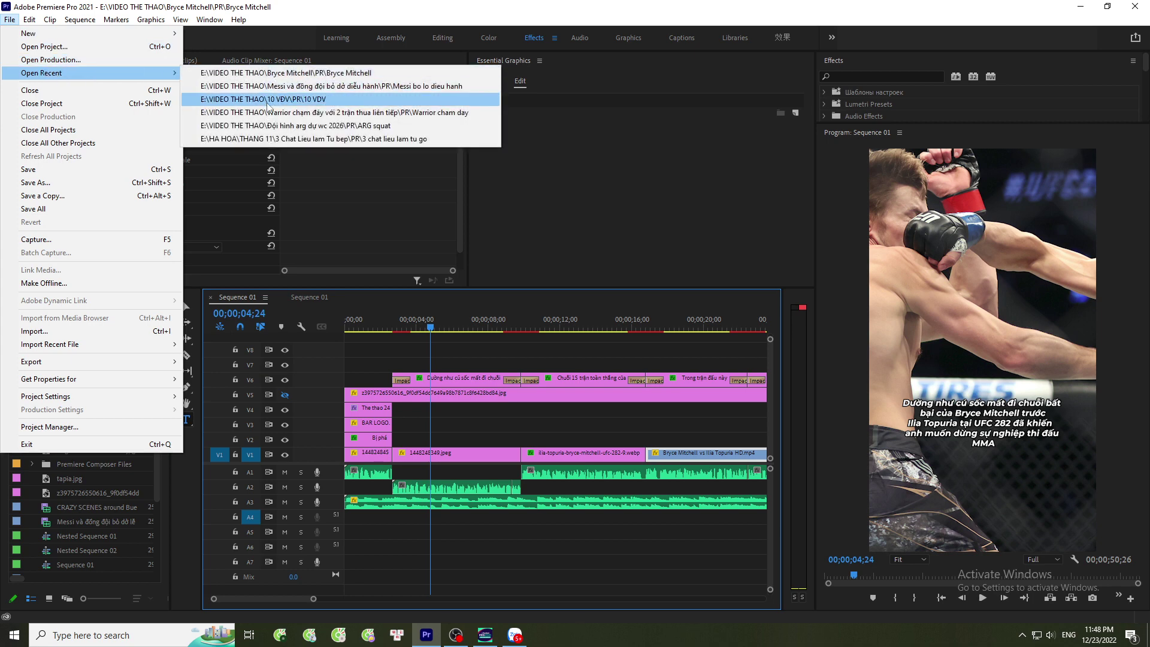
left_click(302, 113)
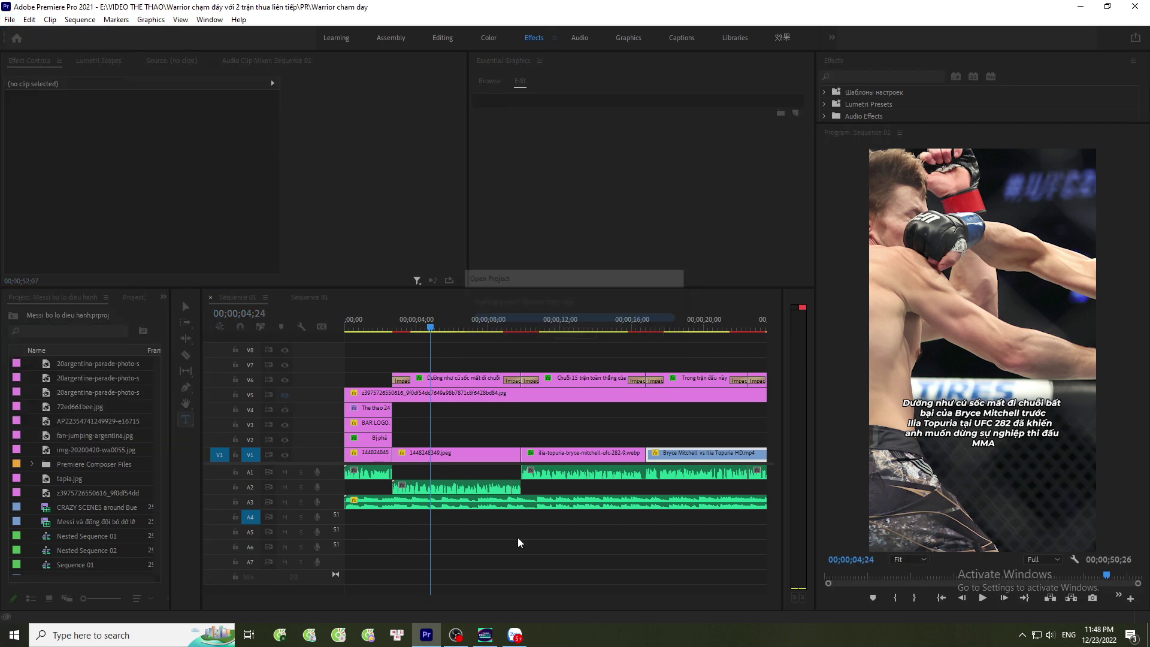
Switch to Zalo to write the chat reply "oki bạn 2 video đó cần sưa", and return to Premiere Pro.
left_click(515, 635)
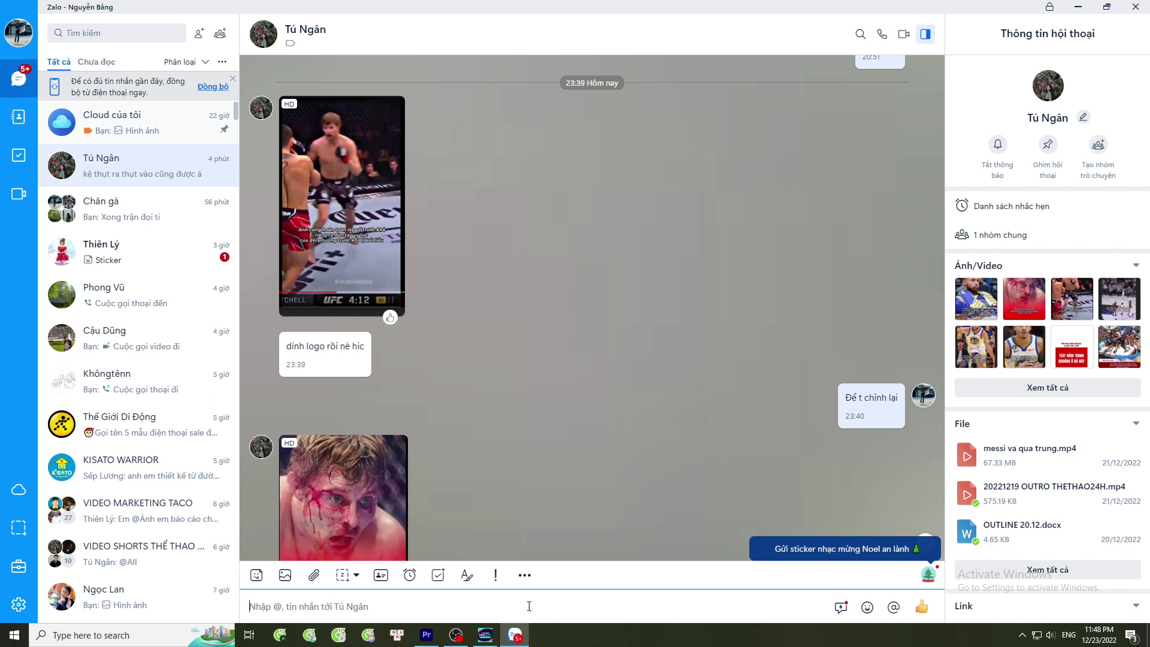
type("oki ban 2 video đó")
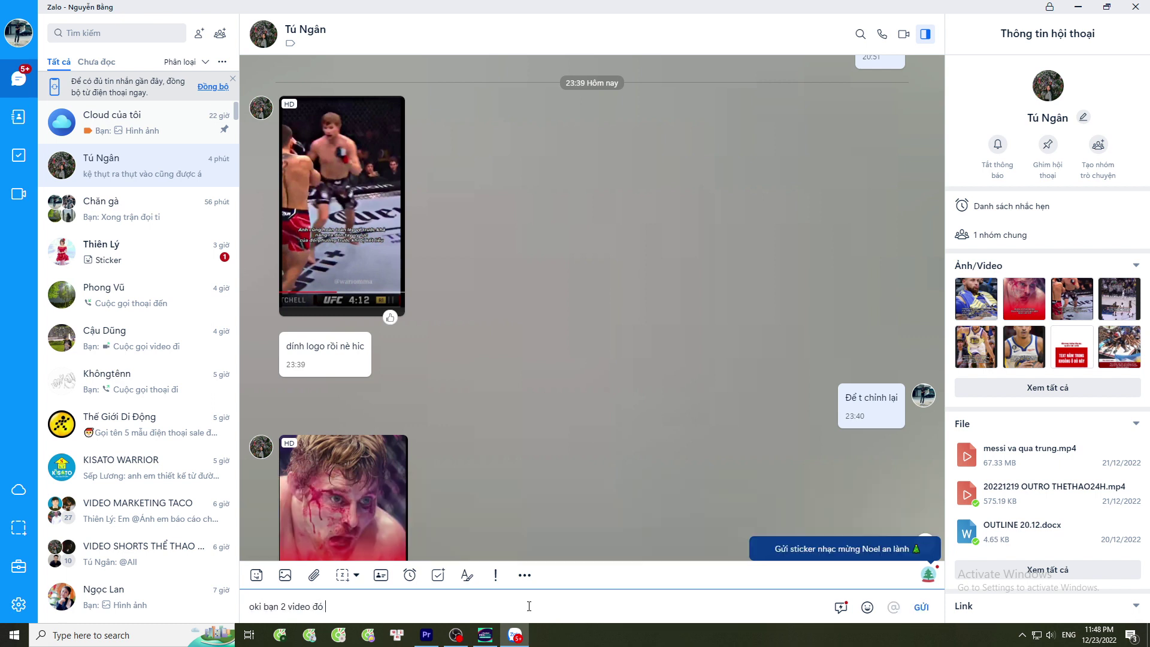
type(" cần sưa")
key("alt+Tab")
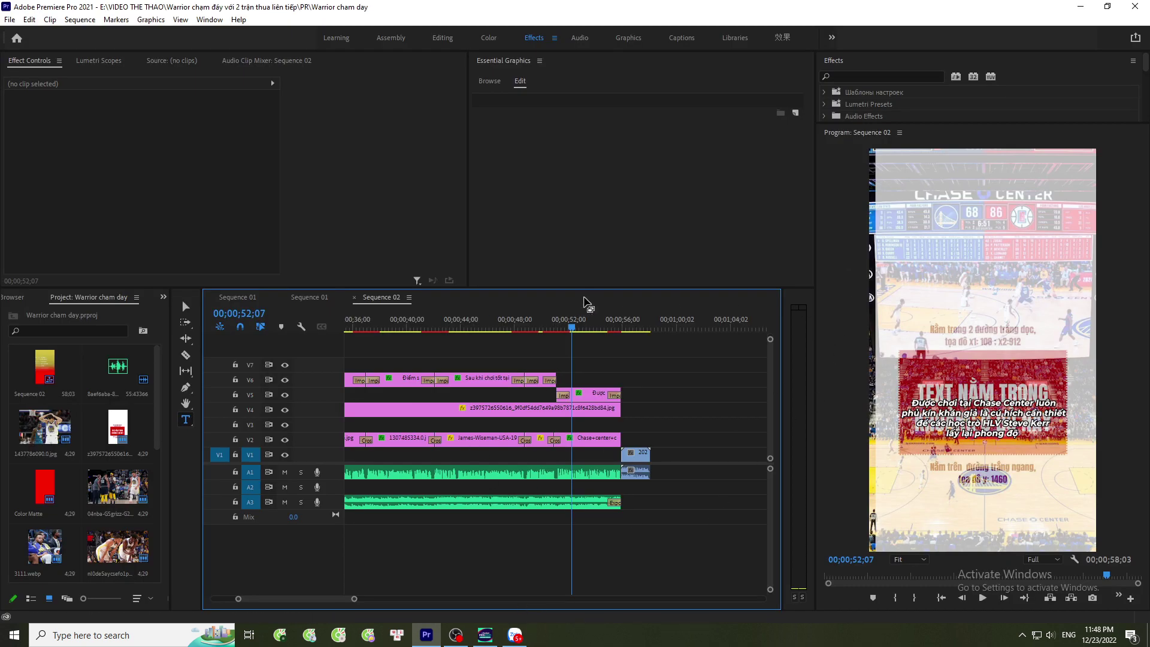
Shift all clips in the Warrior project's Sequence 02 about 12 seconds later to free space at the start.
left_click(491, 319)
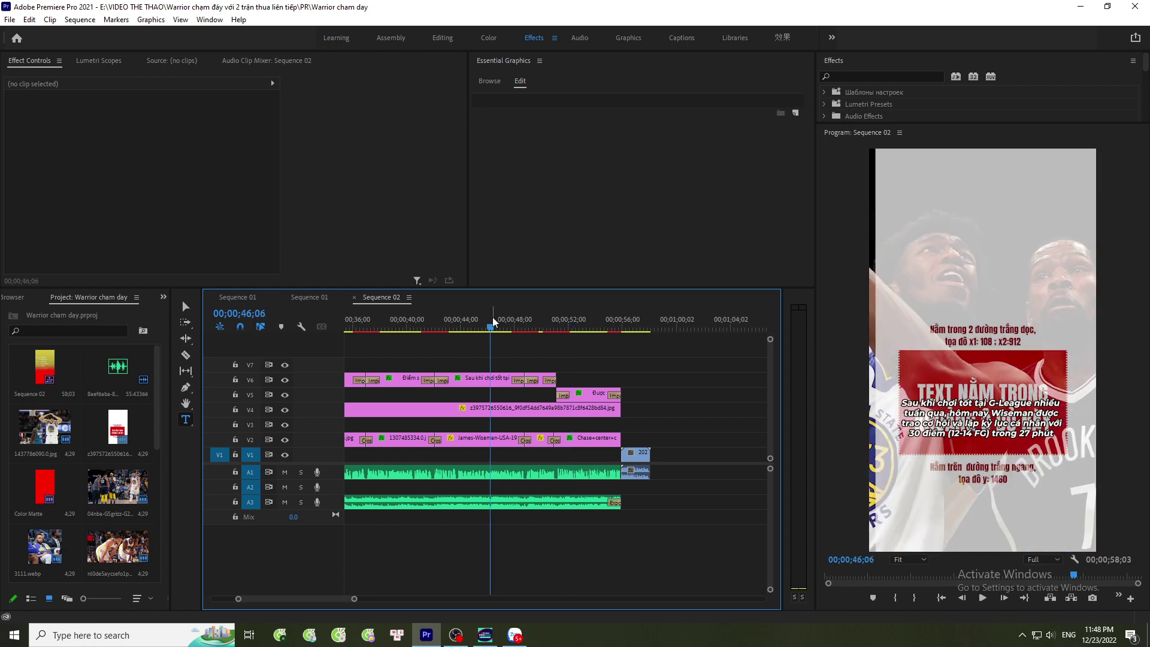
key("Home")
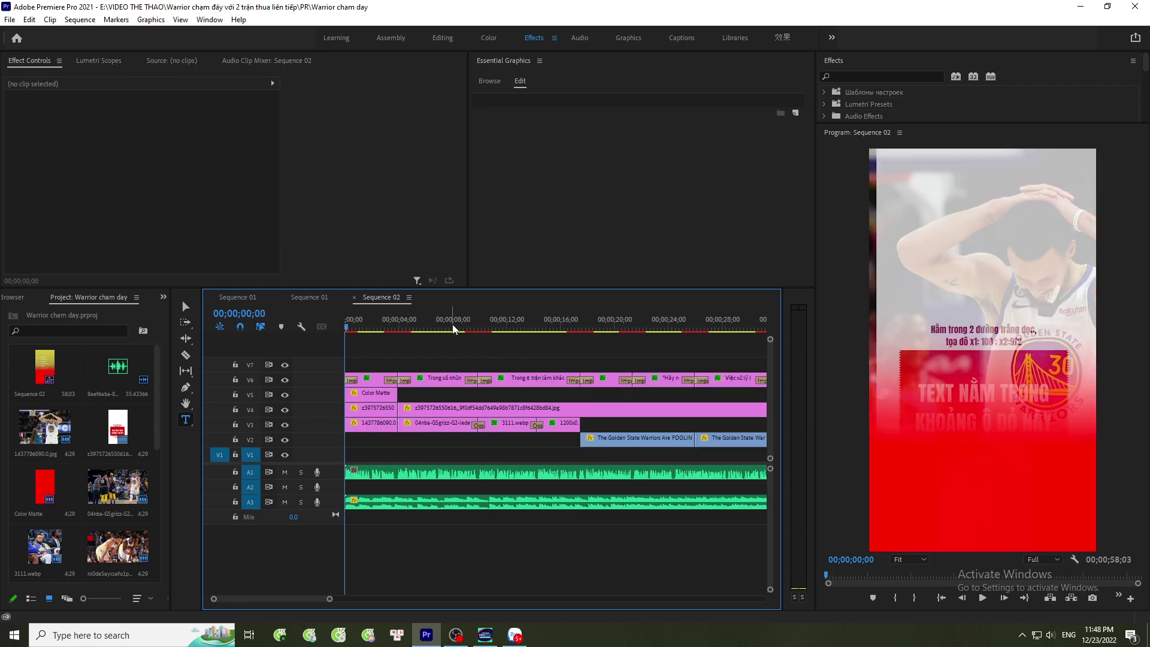
key("ctrl+a")
left_click_drag(441, 387, 599, 357)
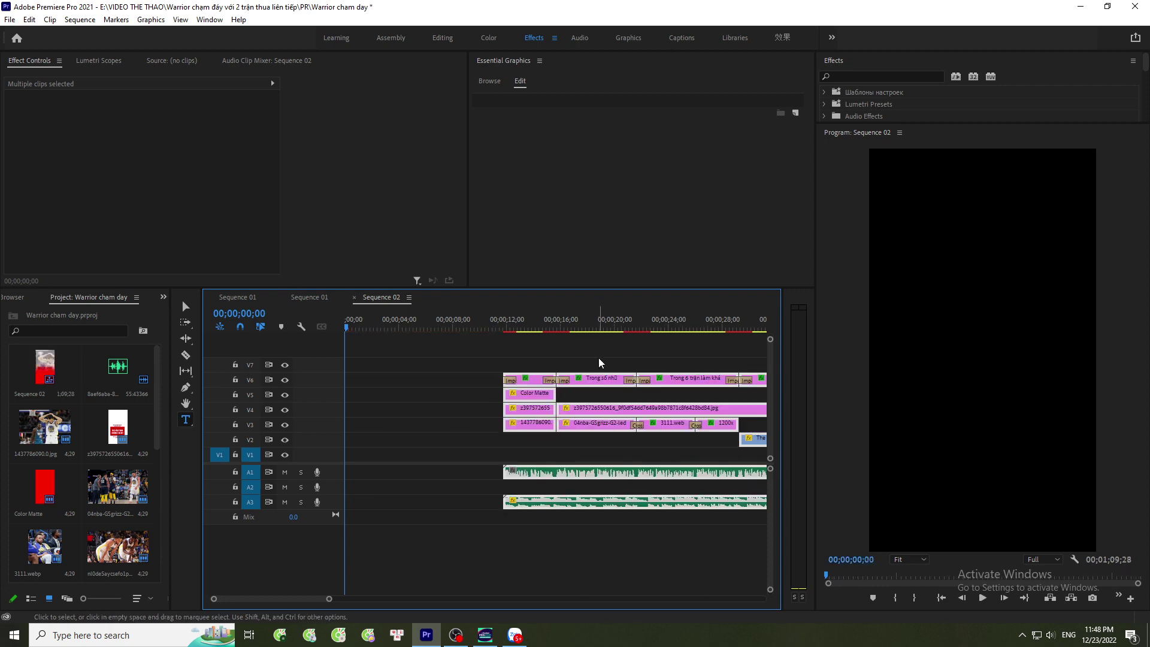
In the Bryce Mitchell project's Sequence 01, select the opening title, logo bar and headline clips on V2 to V4.
left_click(251, 297)
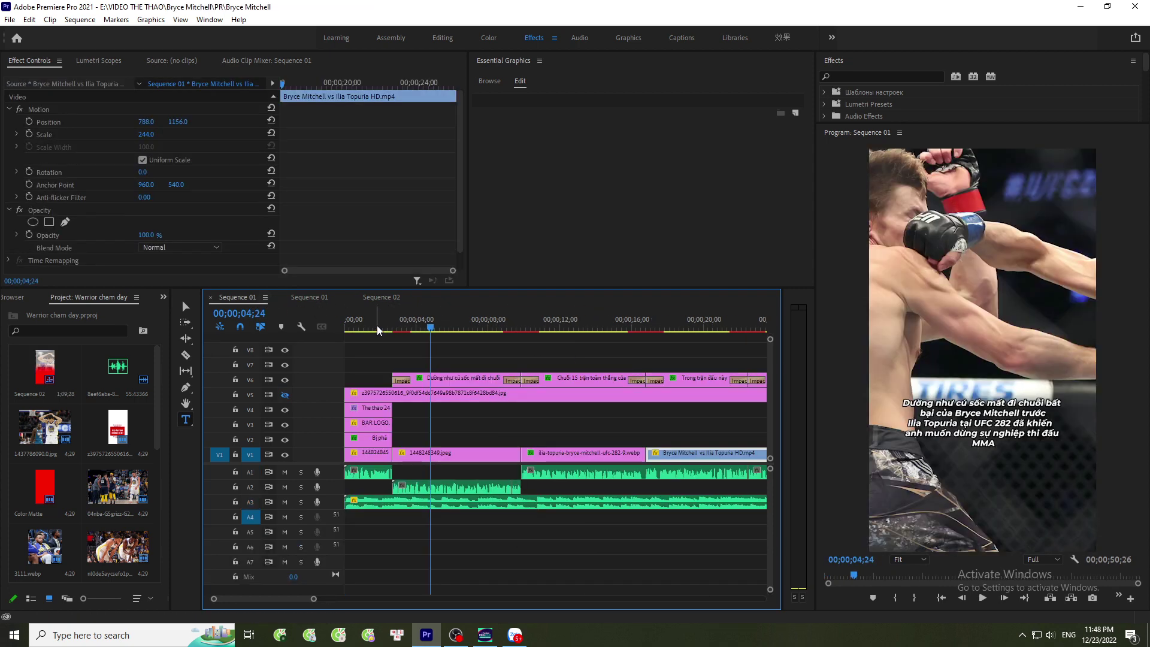
left_click(369, 327)
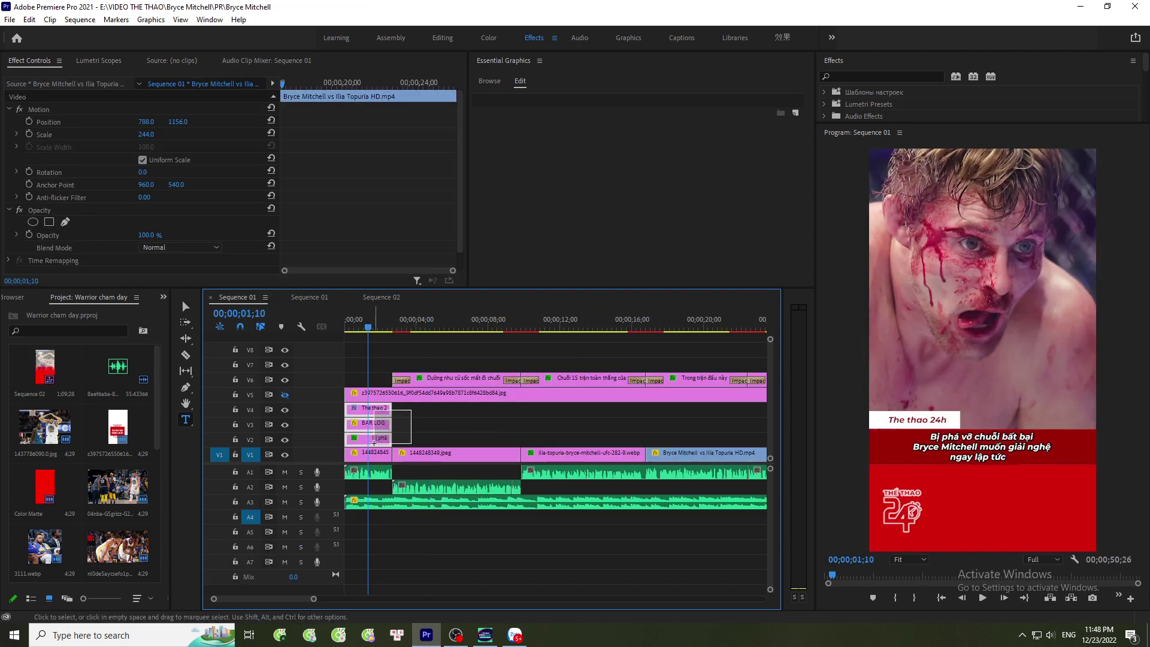